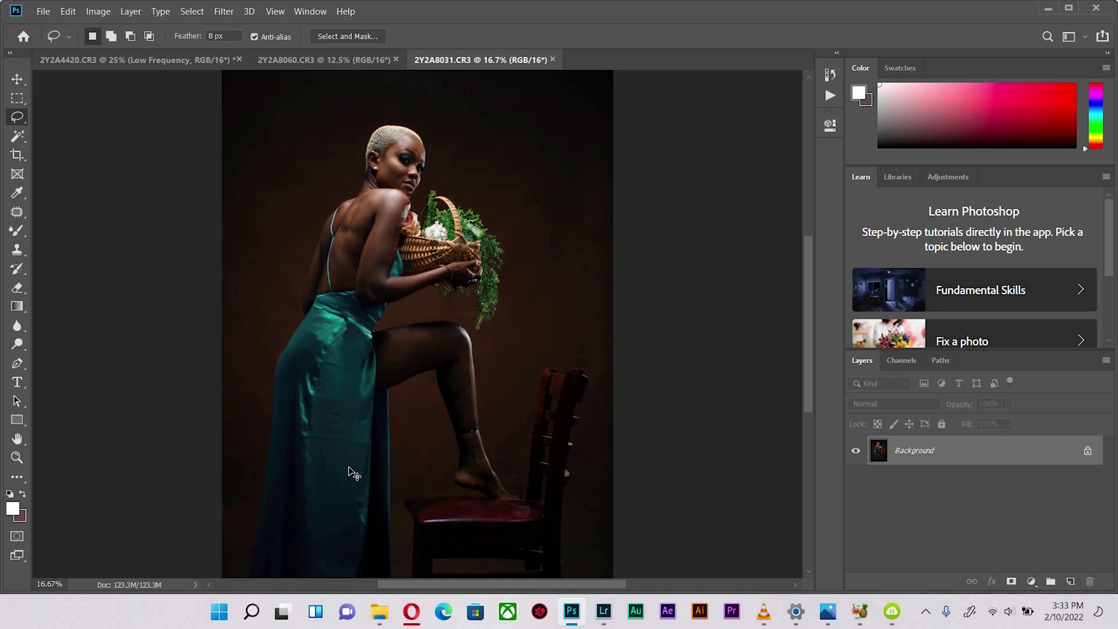
Step: Duplicate the Background to Layer 1 and give it a 37.4-pixel Gaussian Blur
key(ctrl+minus)
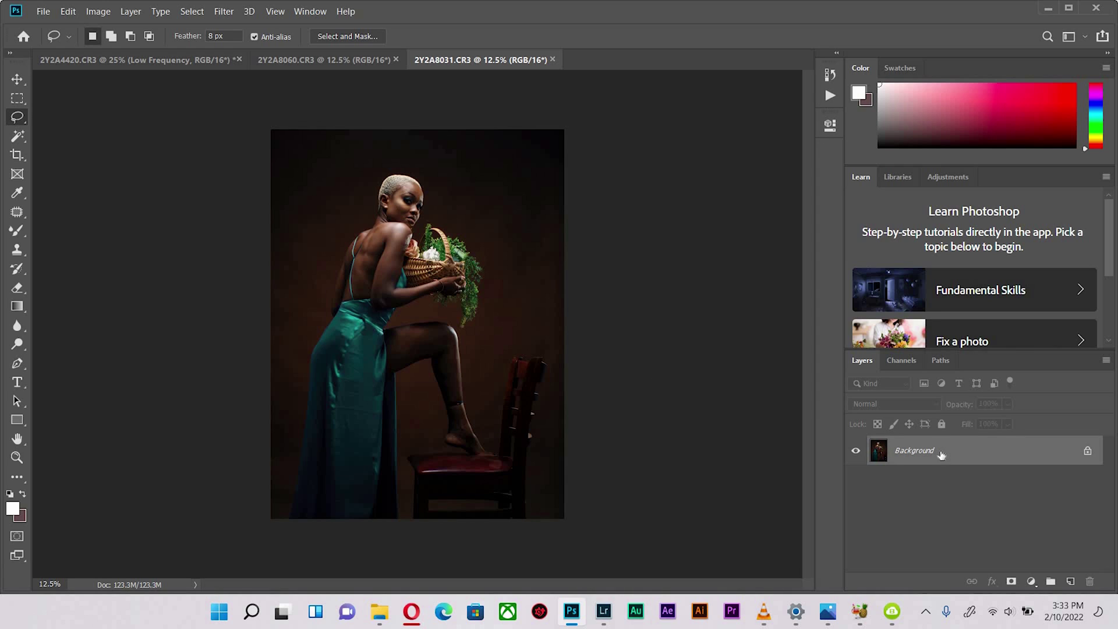
key(ctrl+j)
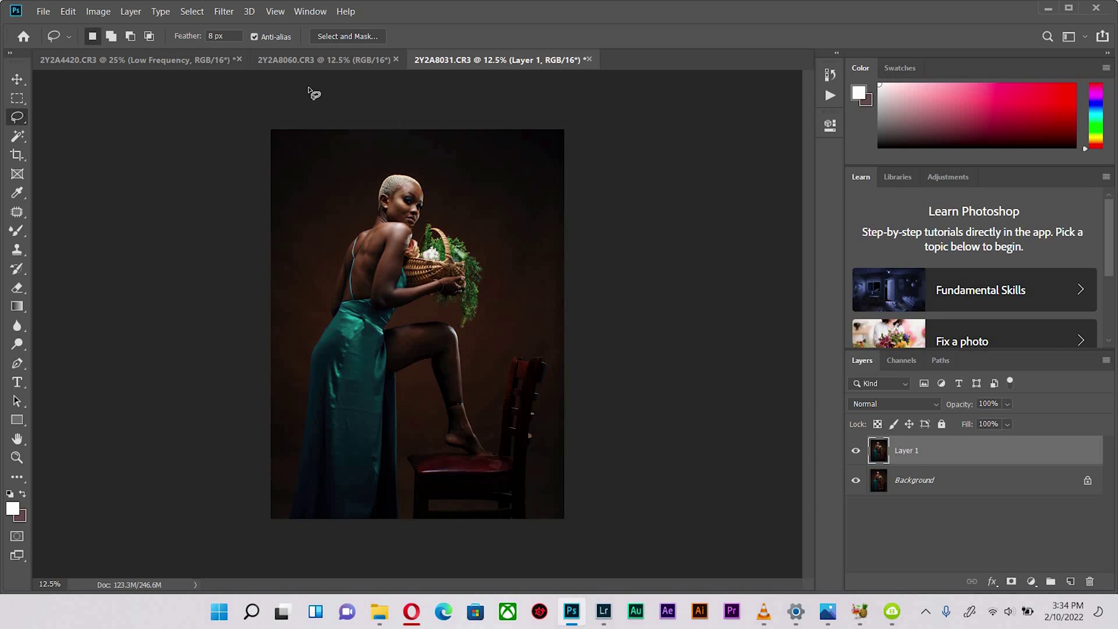
key(alt+t)
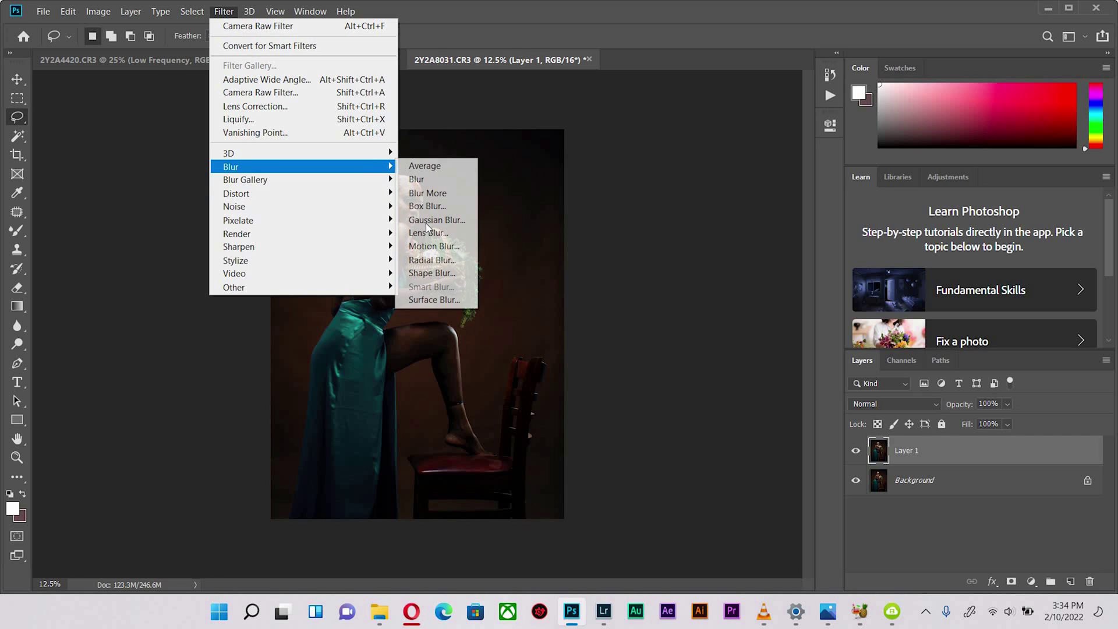
click(428, 220)
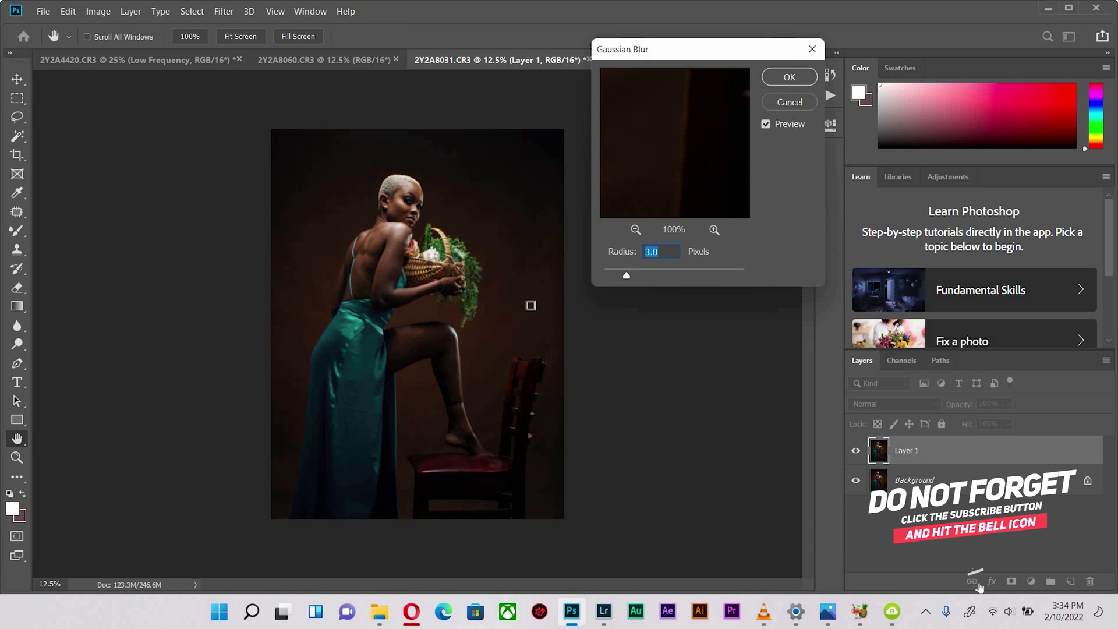
key(ctrl+plus)
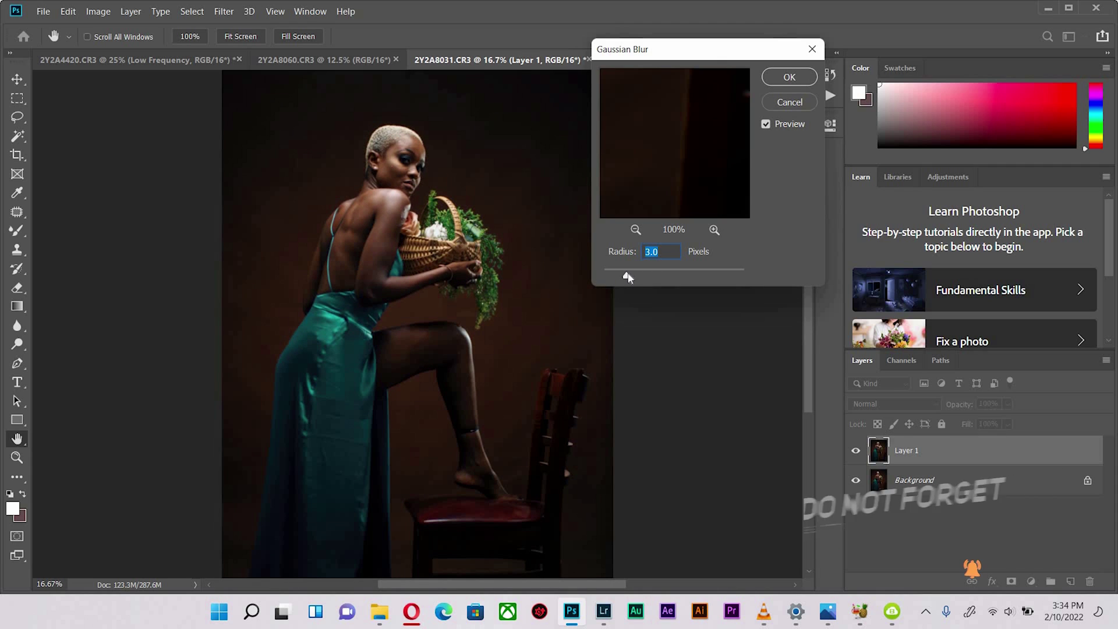
click(672, 277)
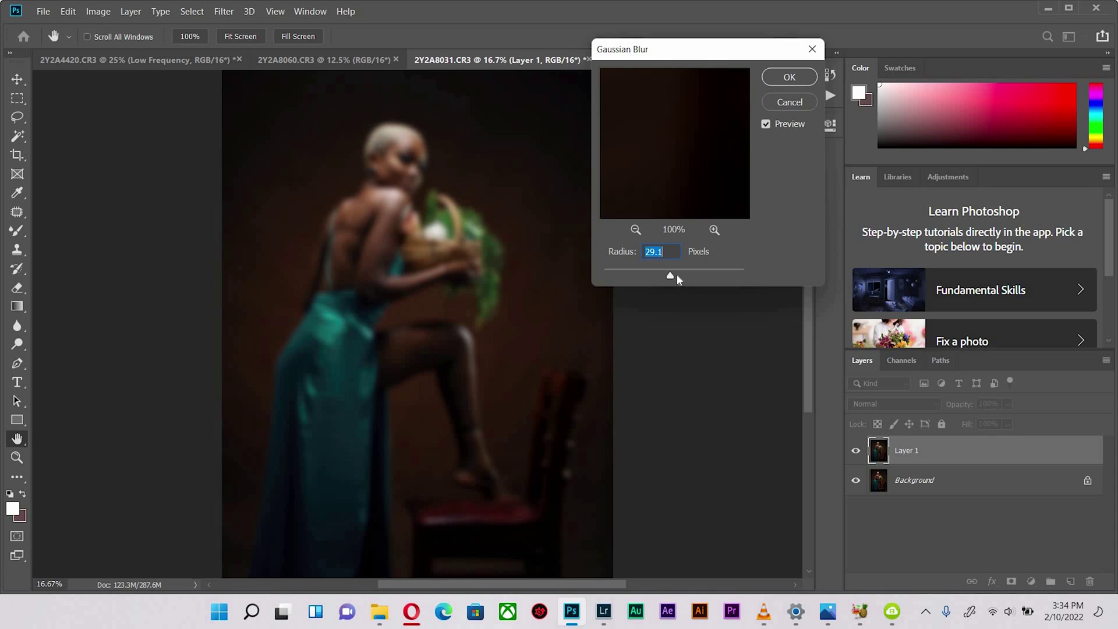
mouse_move(690, 274)
mouse_down()
mouse_move(697, 280)
mouse_move(682, 275)
mouse_move(680, 286)
mouse_up()
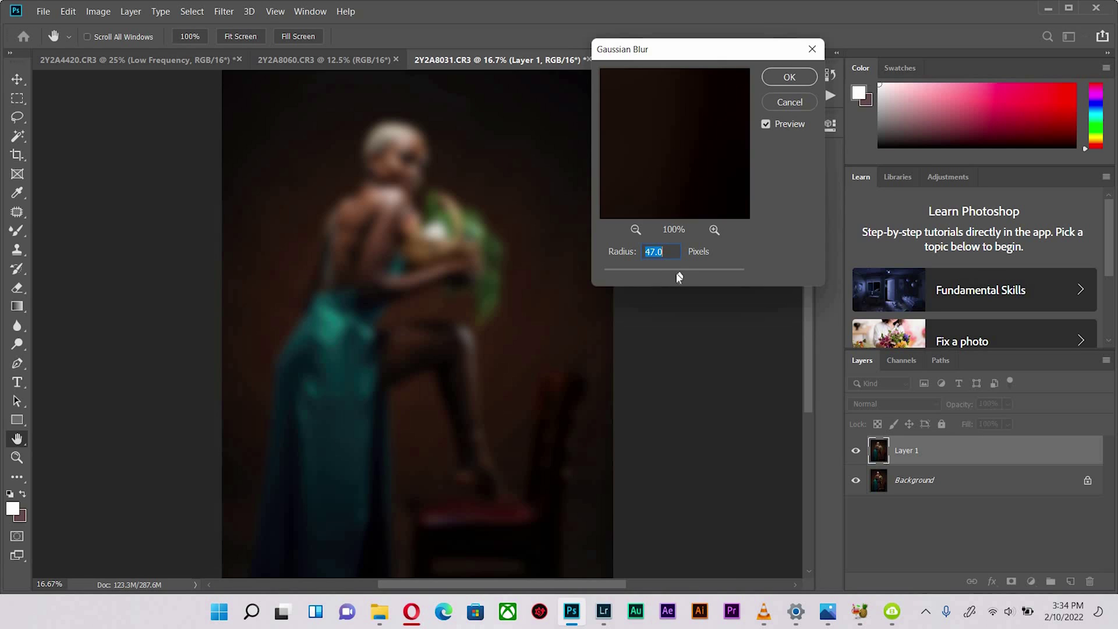
drag(678, 278, 679, 278)
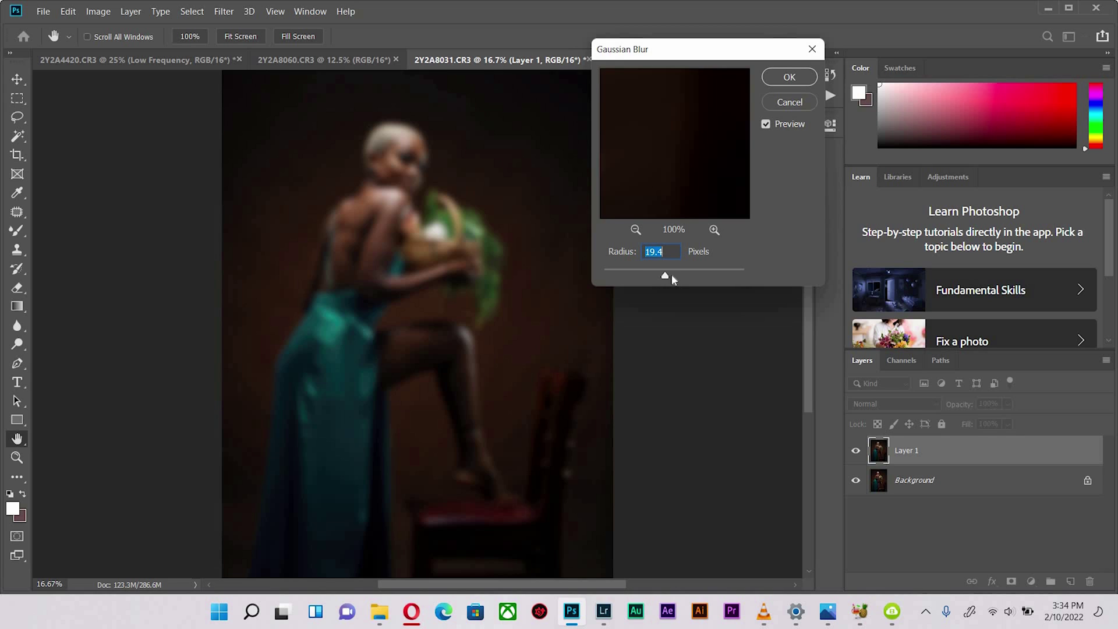
drag(675, 276, 679, 277)
click(789, 76)
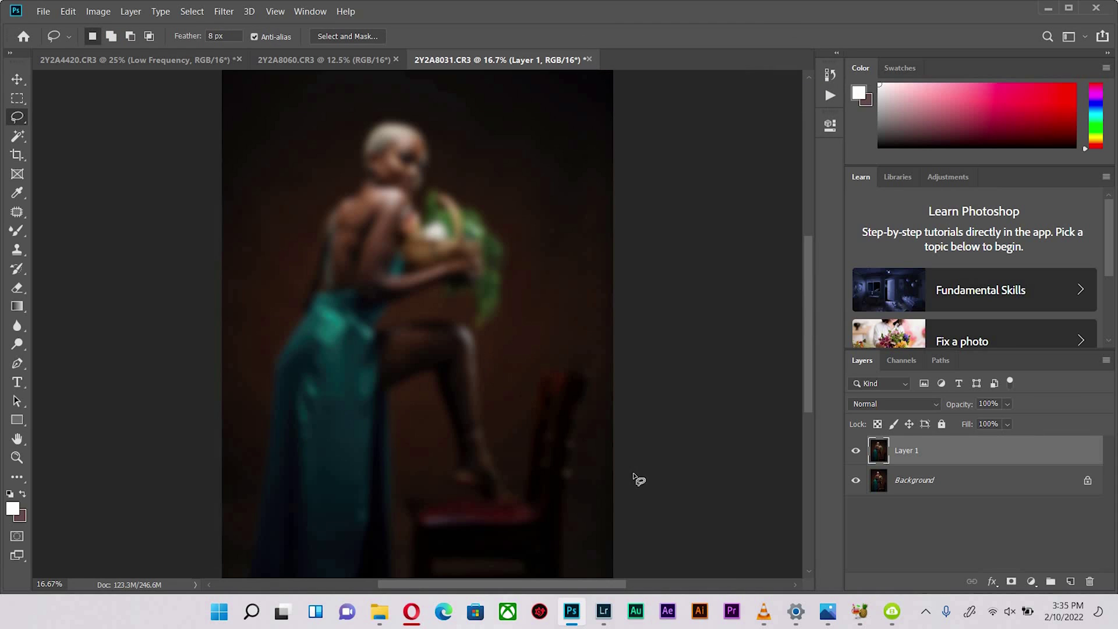
Step: Add a layer mask to Layer 1 and invert it to black, hiding the blur
click(1012, 581)
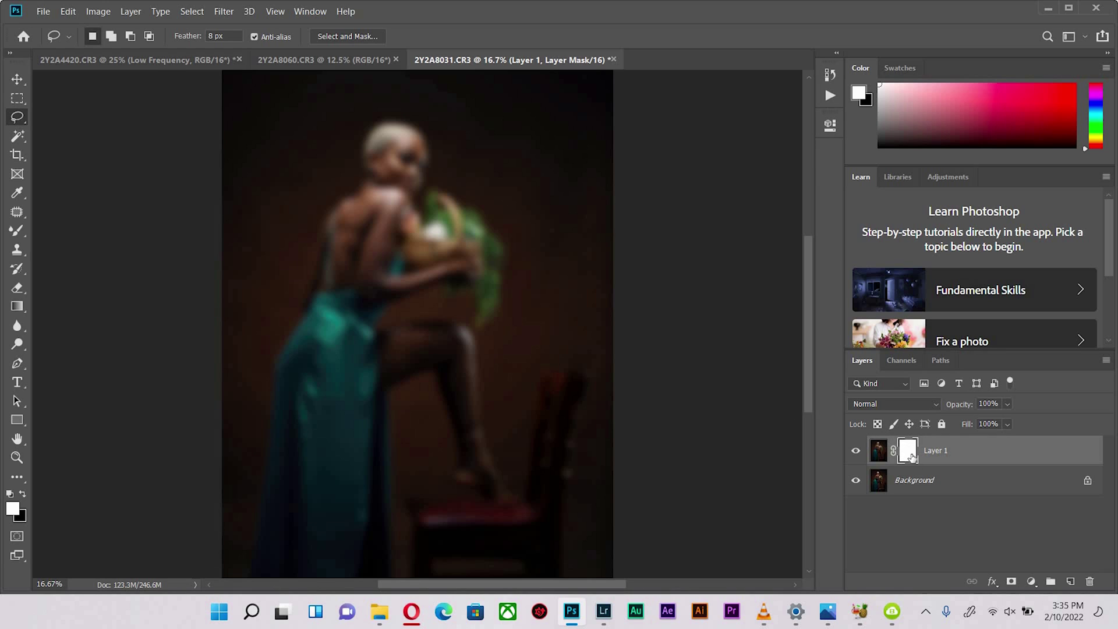
key(ctrl+i)
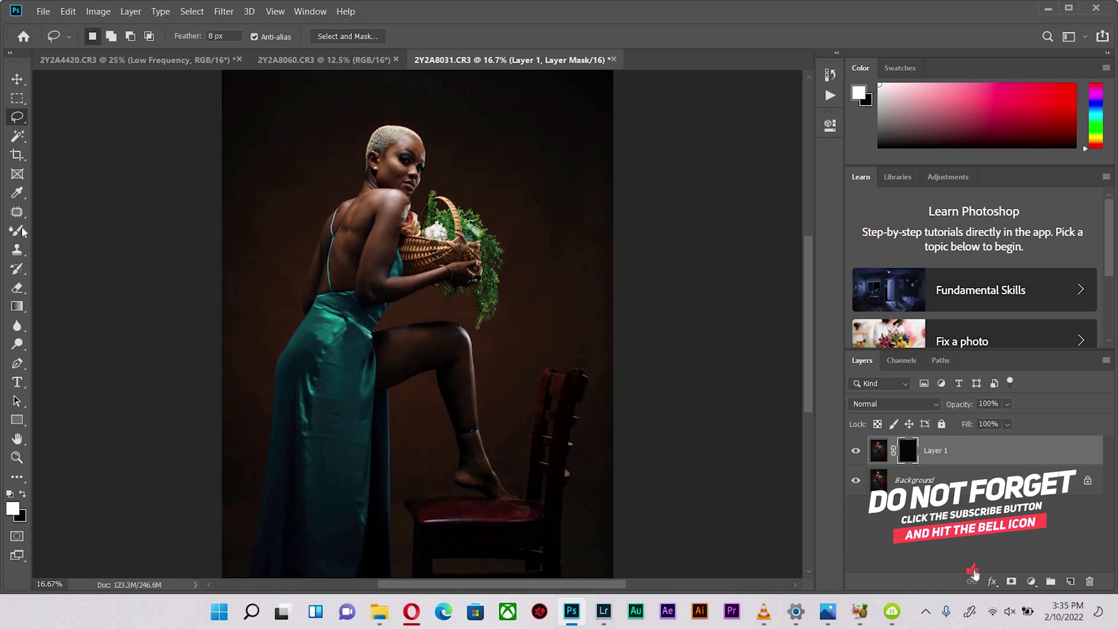
key(shift+b)
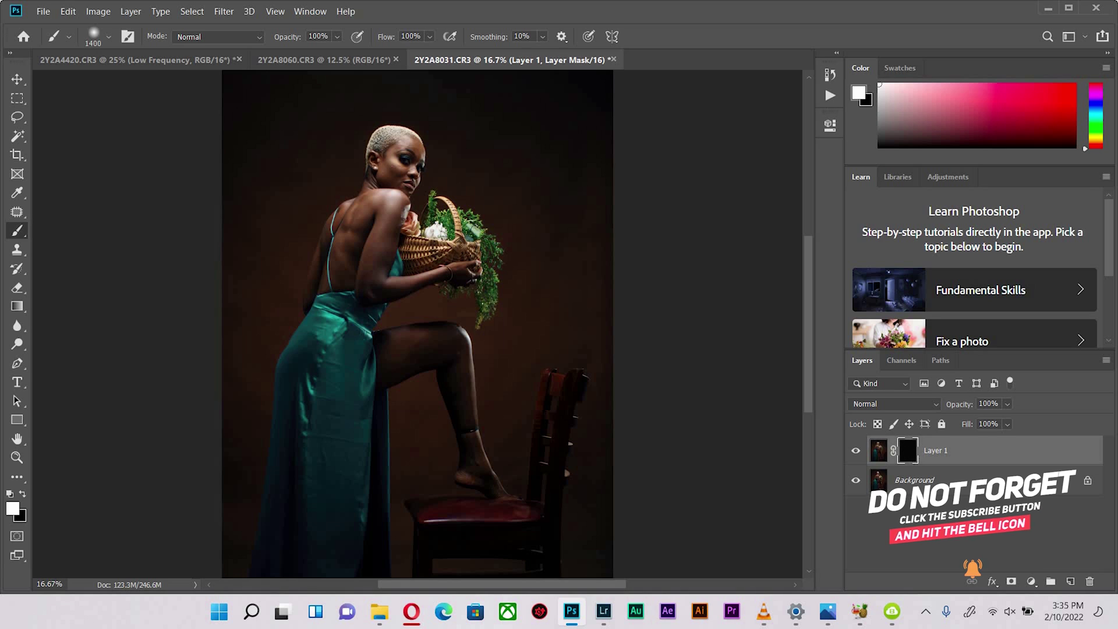
Step: Paint white on Layer 1's mask over the backdrop, shrinking the brush near the leg
scroll(259, 387, up, 2)
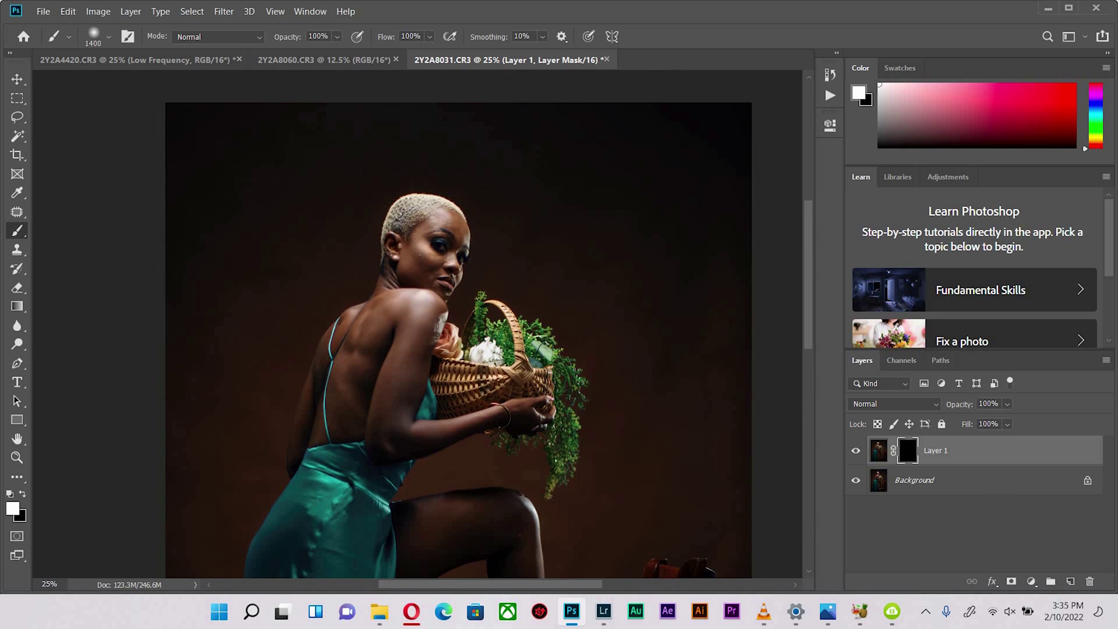
key(bracketleft)
key(bracketleft)
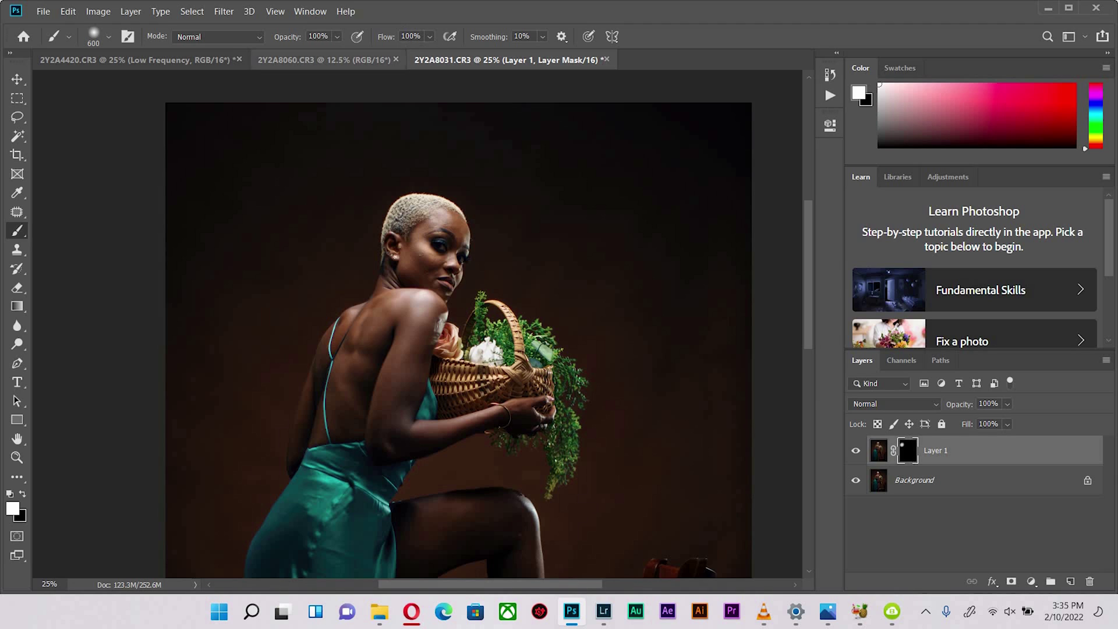
key(bracketleft)
key(bracketleft)
key(bracketleft)
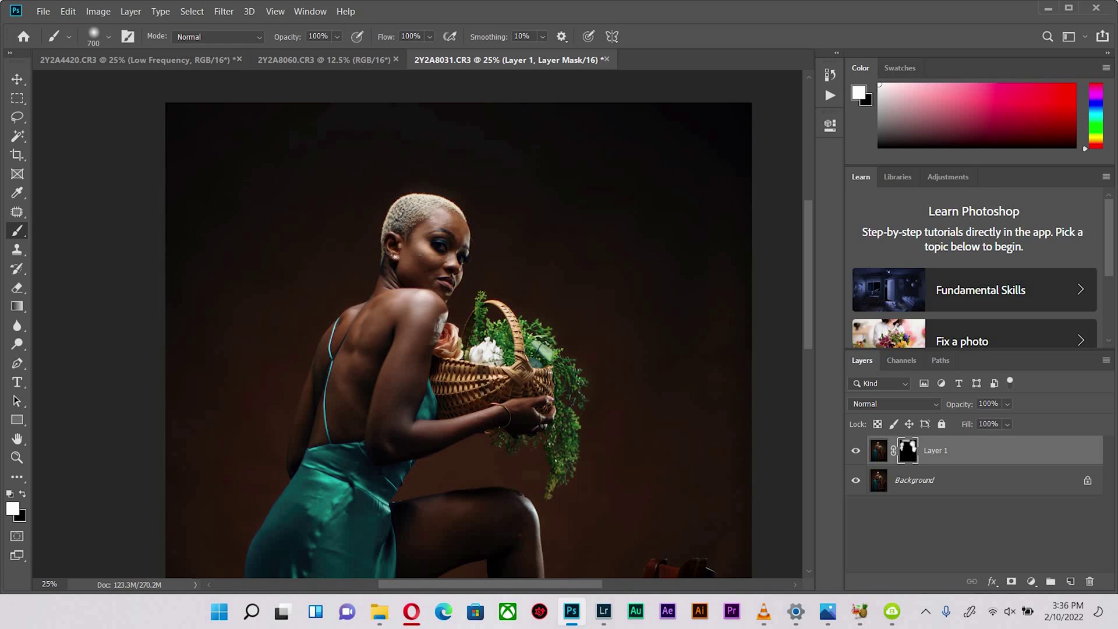
scroll(458, 324, down, 5)
key(bracketleft)
key(bracketleft)
key(bracketleft)
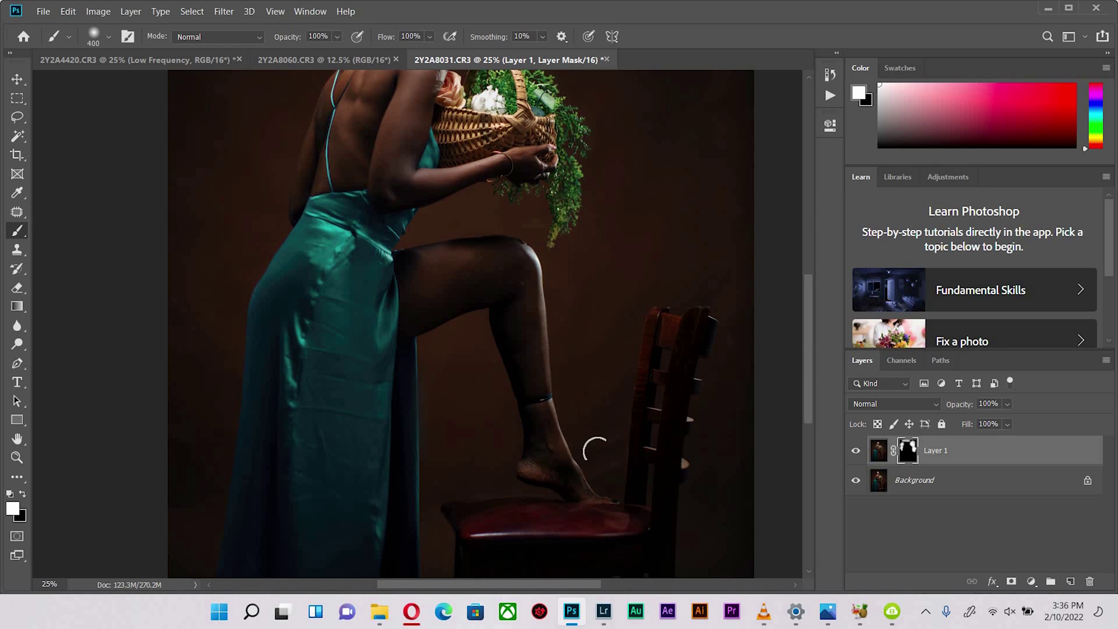
key(bracketleft)
key(bracketleft)
key(bracketleft)
key(ctrl+minus)
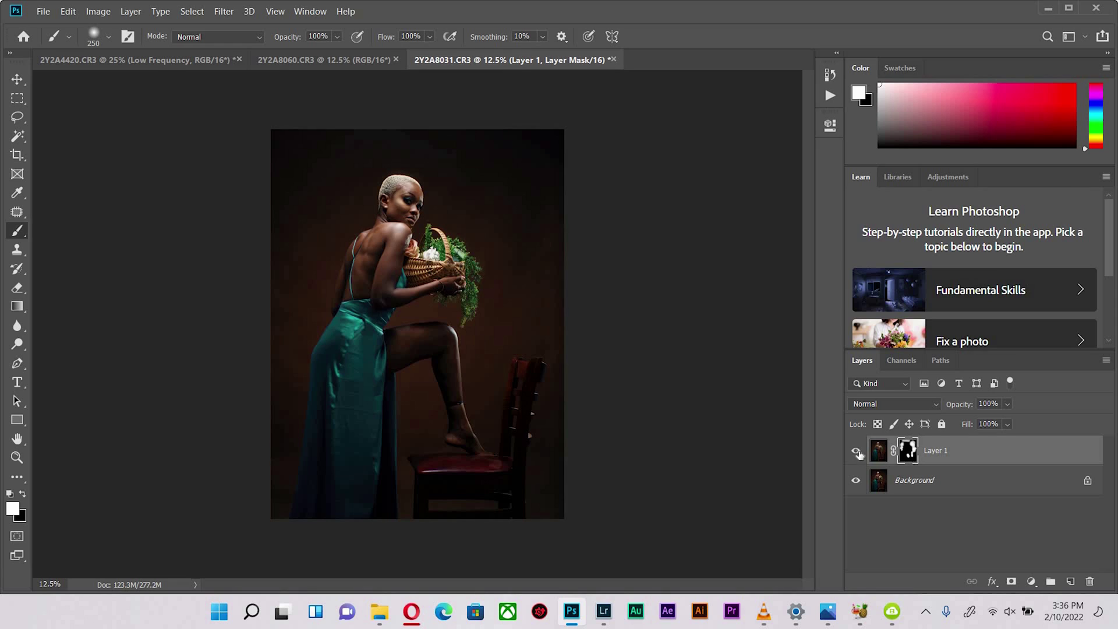
Step: Compare Layer 1 on and off, then refine mask edges painting black and white
click(856, 452)
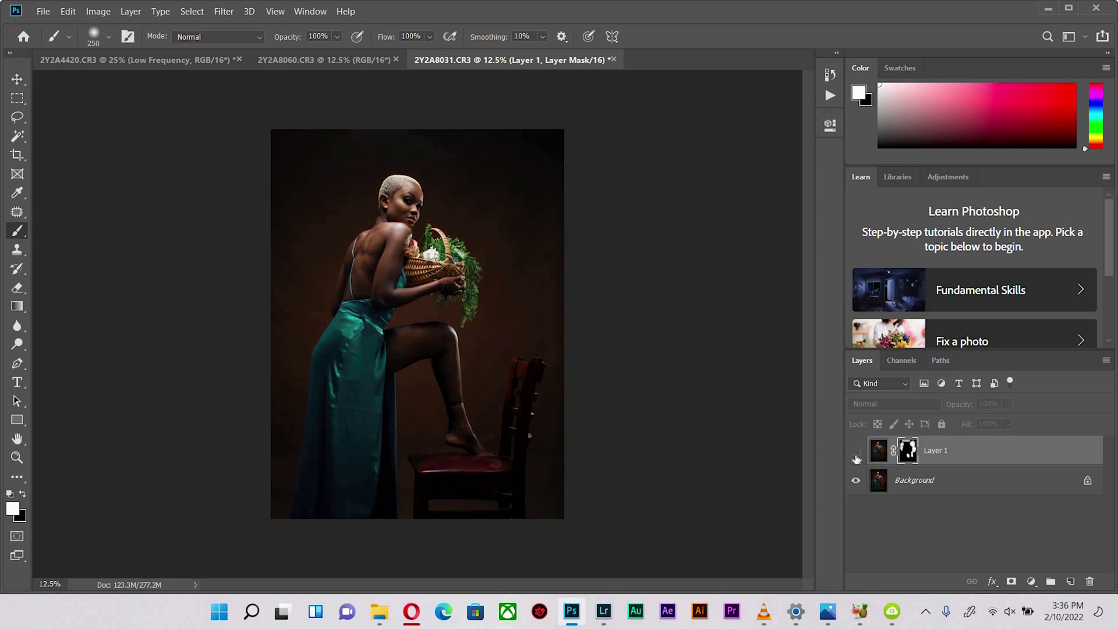
click(856, 452)
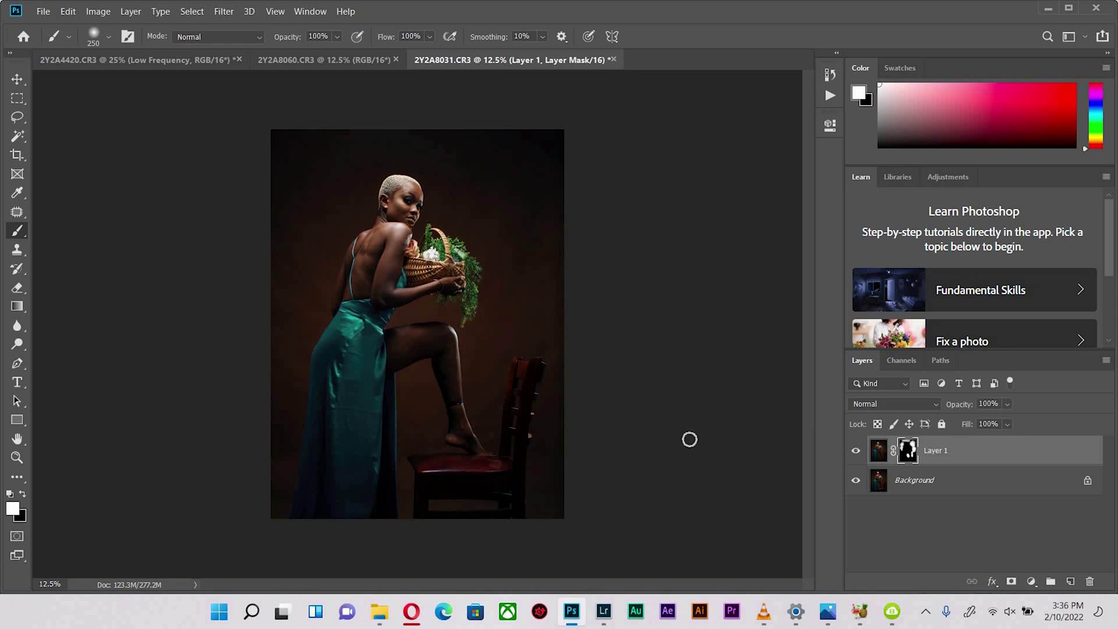
scroll(427, 467, up, 3)
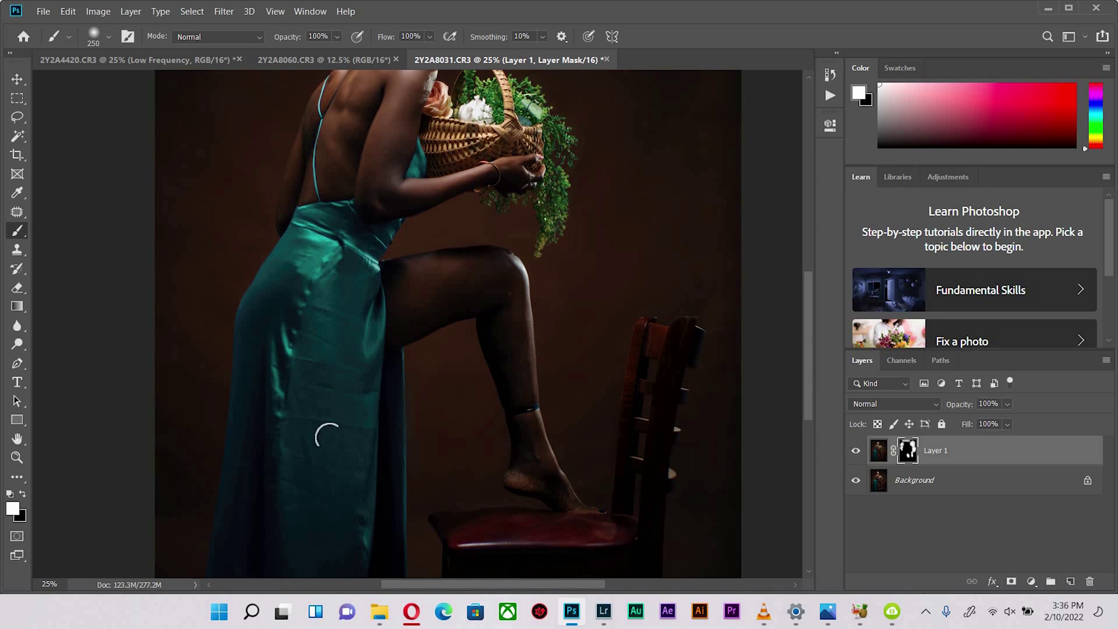
key(x)
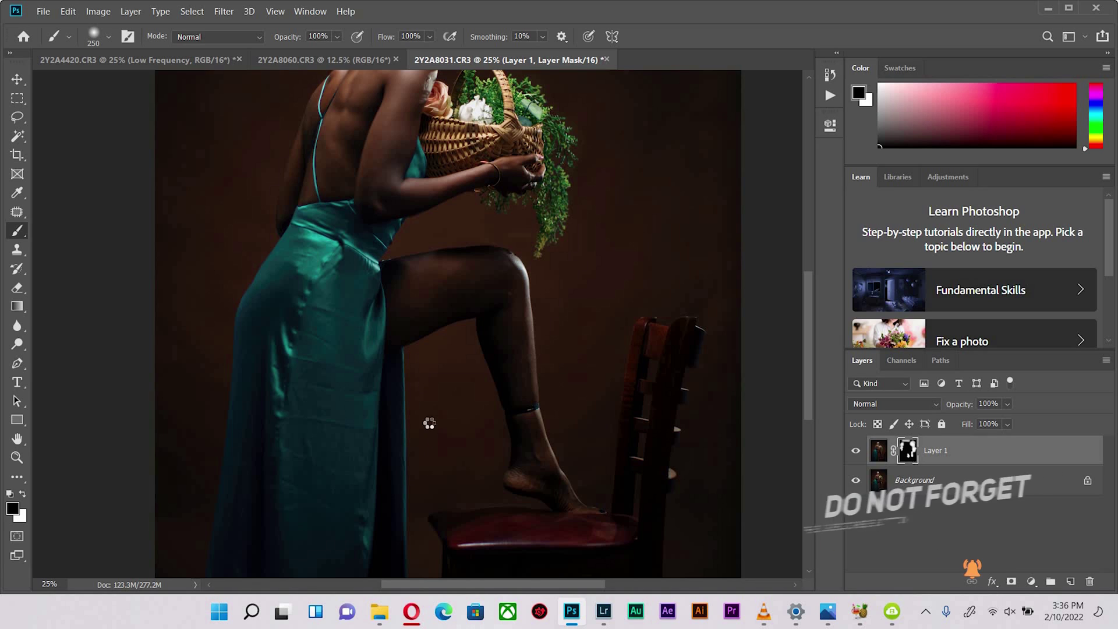
key(x)
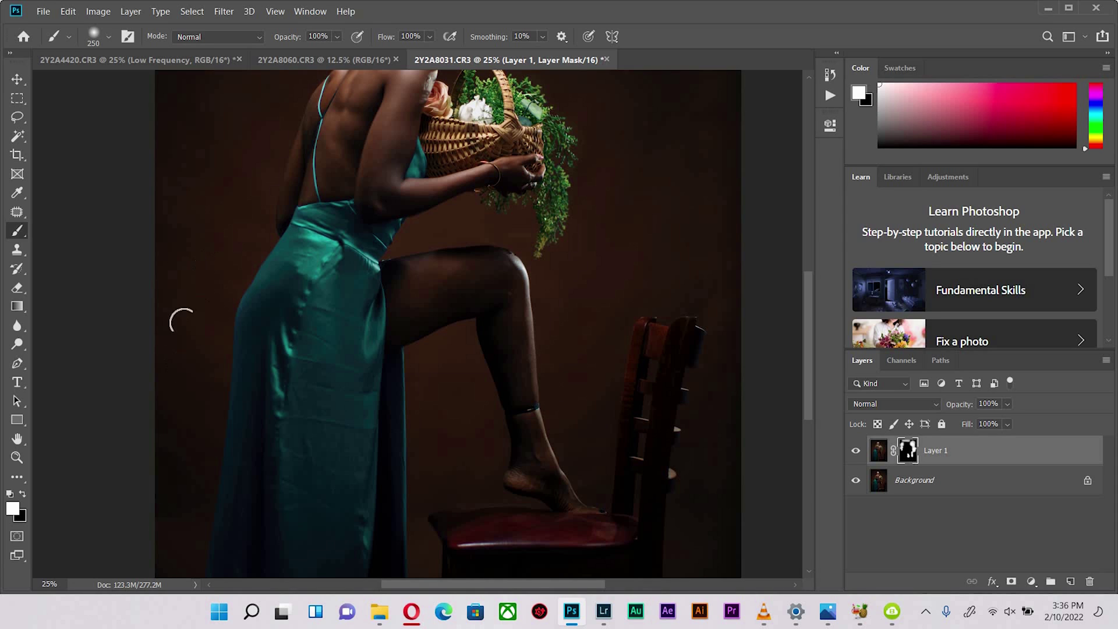
scroll(259, 245, up, 5)
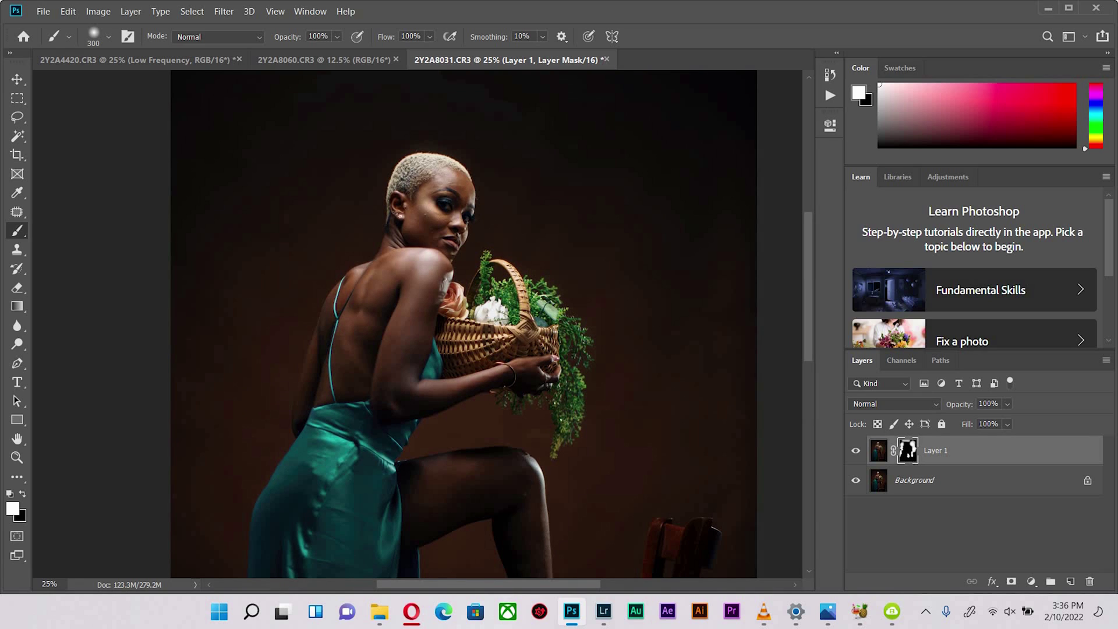
key(bracketleft)
key(bracketleft)
key(bracketleft)
key(bracketleft)
scroll(475, 402, up, 3)
key(bracketright)
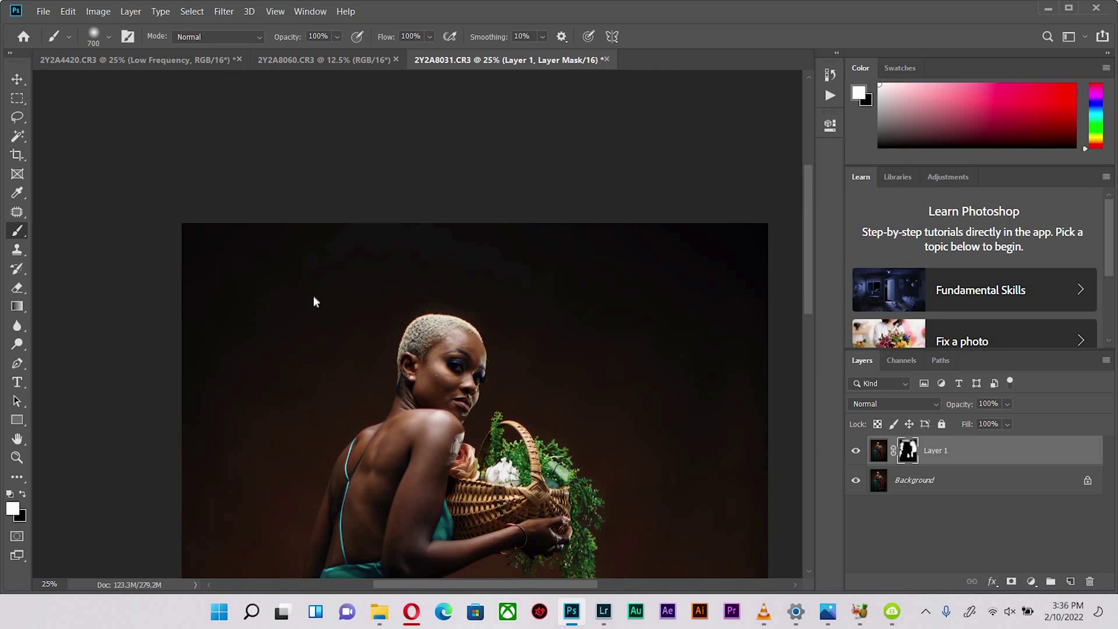
Step: Touch up the mask with a smaller brush, leaving Layer 1 hidden to compare with Background
key(ctrl+0)
key(ctrl+plus)
key(bracketleft)
key(bracketleft)
key(bracketleft)
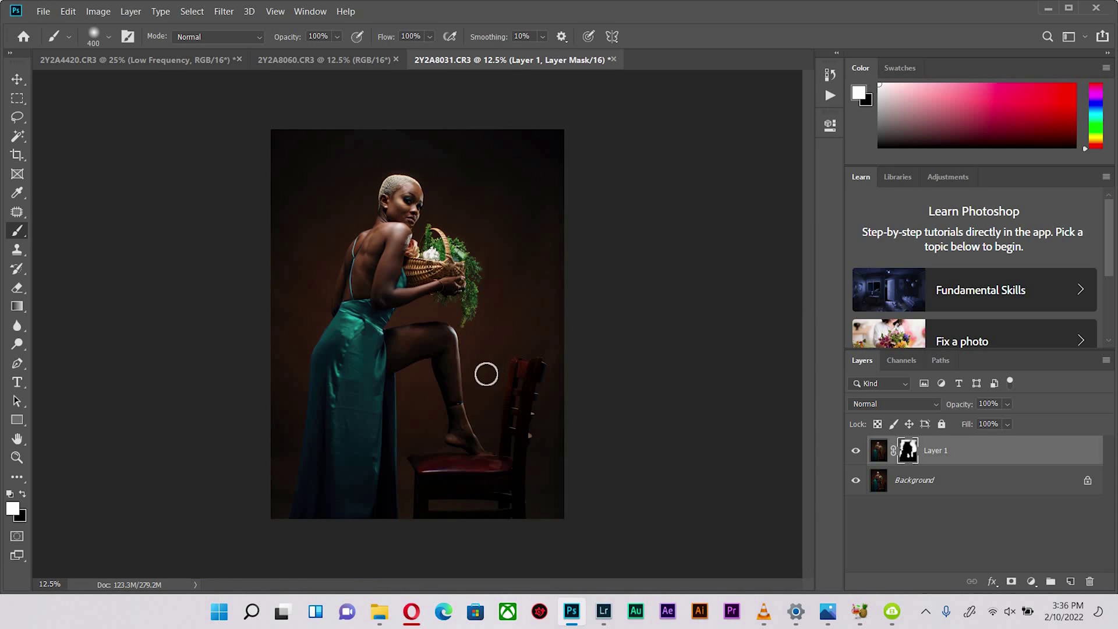
key(bracketleft)
click(856, 452)
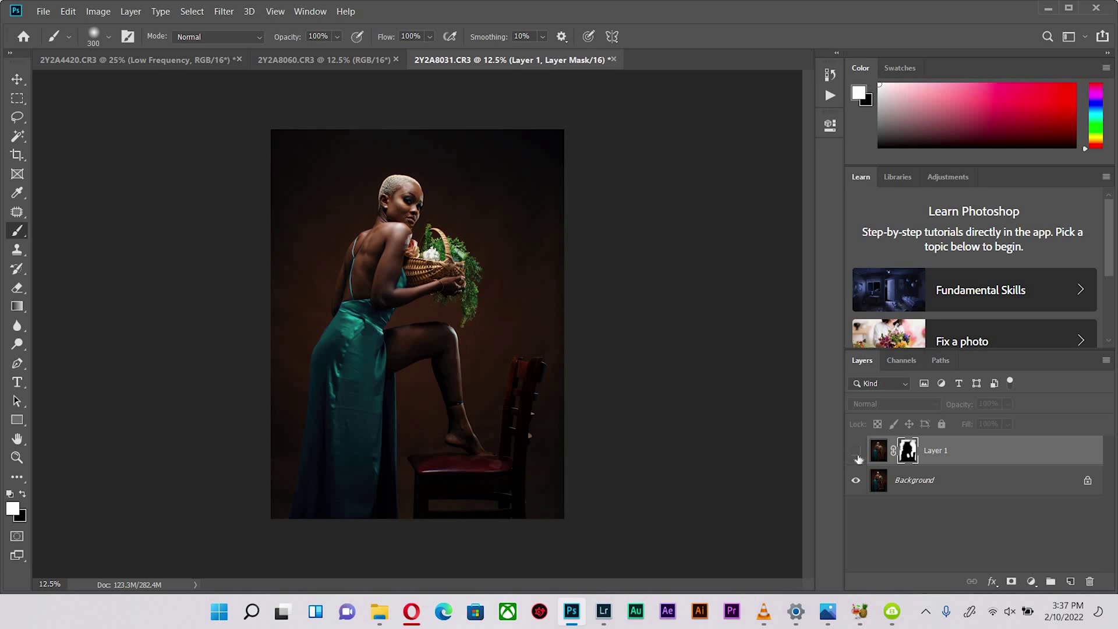
click(856, 452)
click(856, 453)
Step: Show Layer 1, duplicate it, and group both copies into Group 1
key(ctrl+comma)
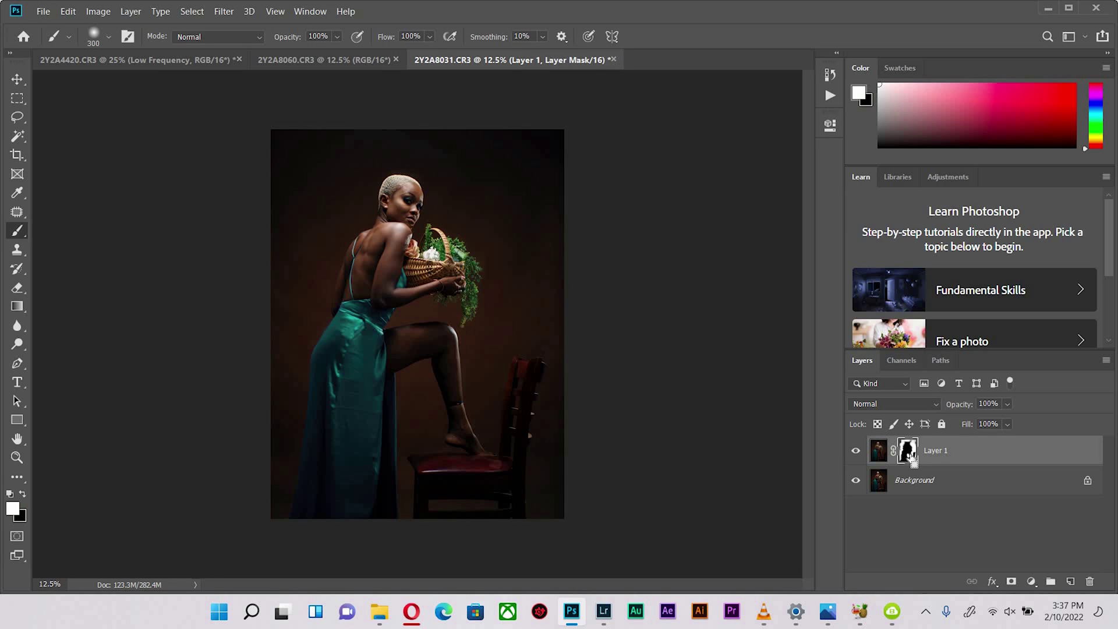
key(ctrl+j)
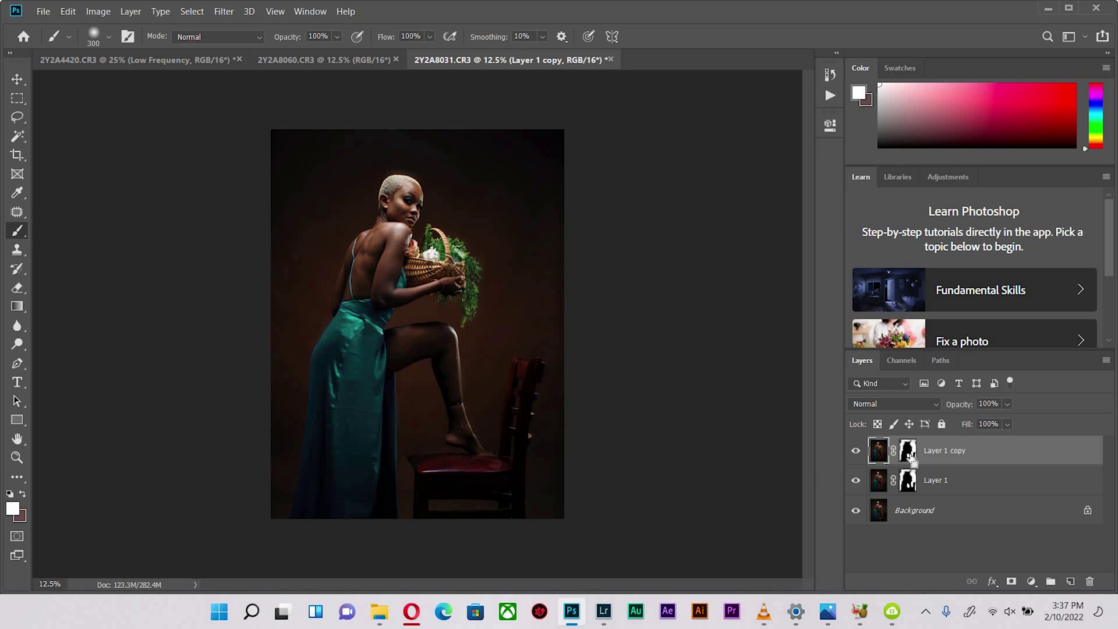
key(ctrl+plus)
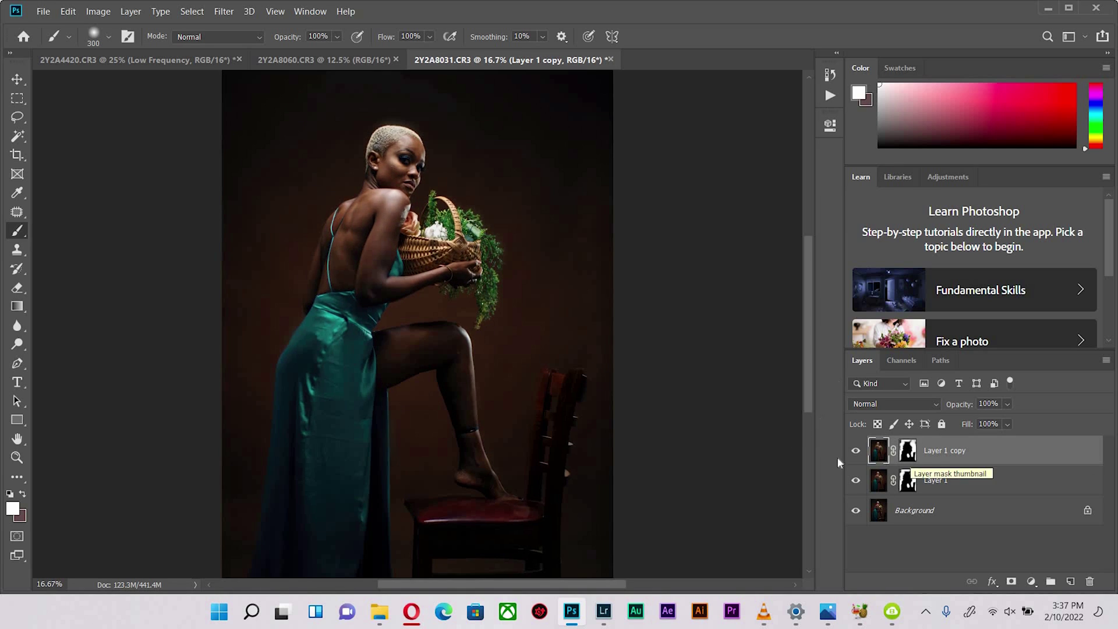
shift+click(955, 494)
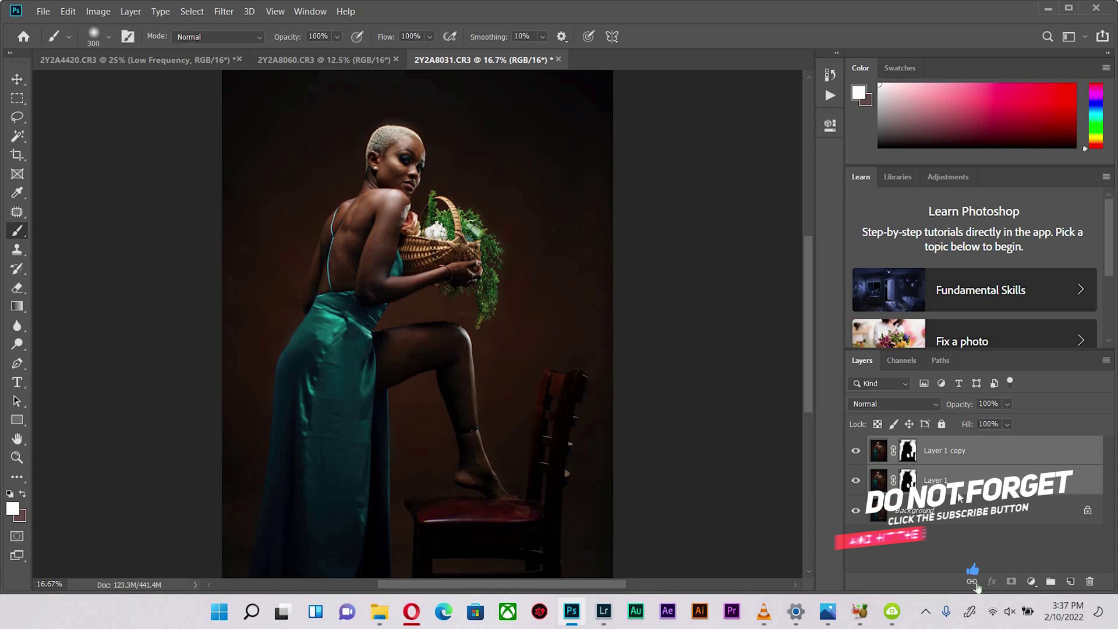
key(ctrl+g)
Step: Toggle Group 1 to compare the result, then select the Background layer
click(856, 449)
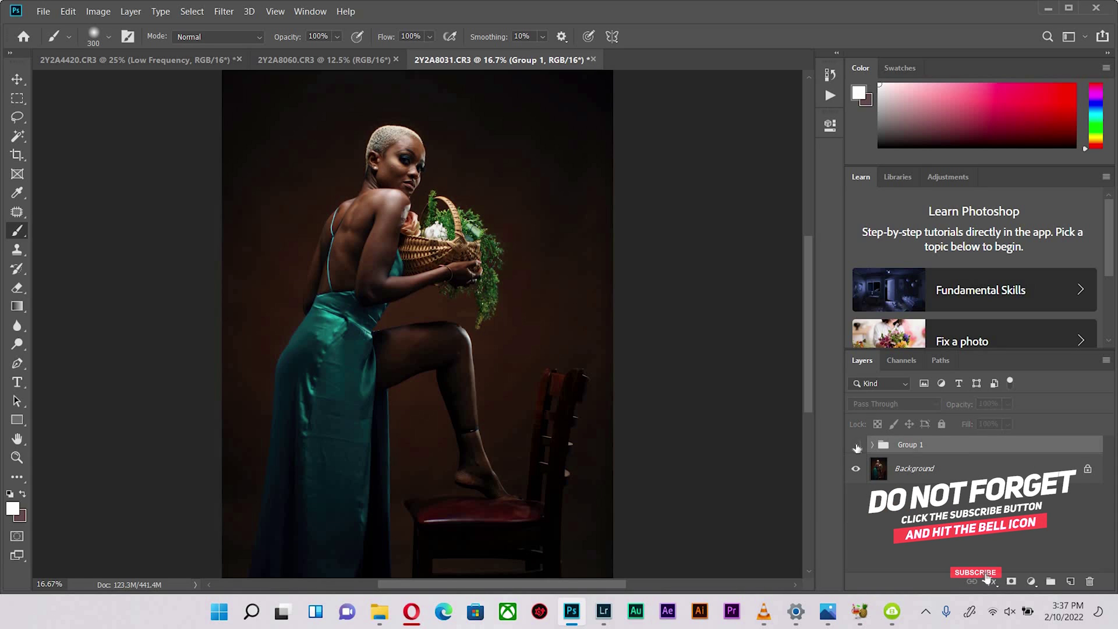
click(856, 449)
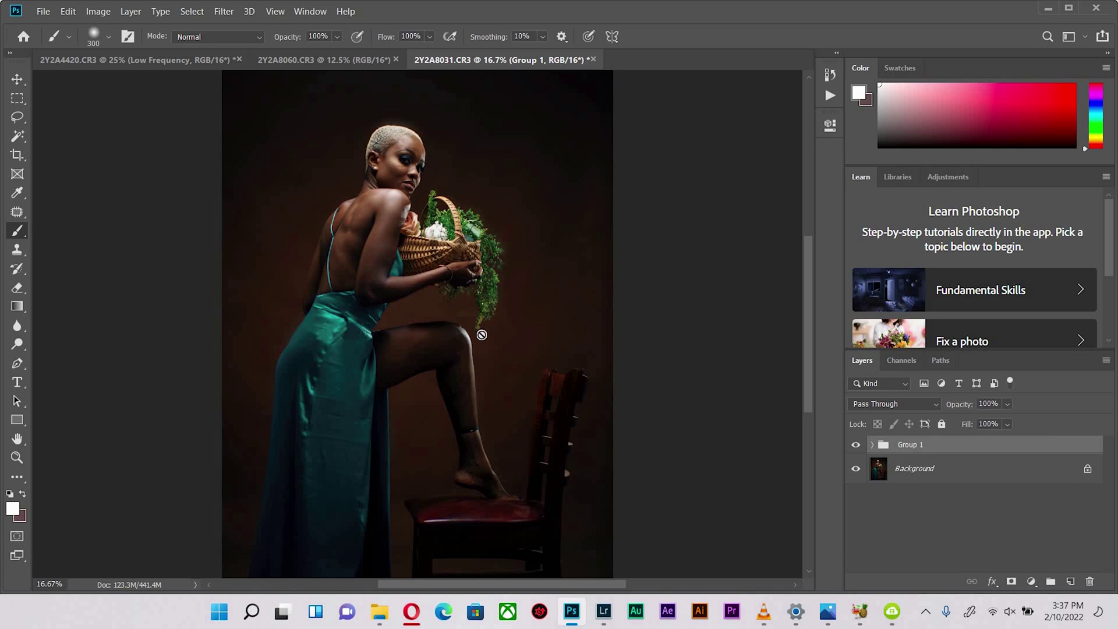
key(ctrl+minus)
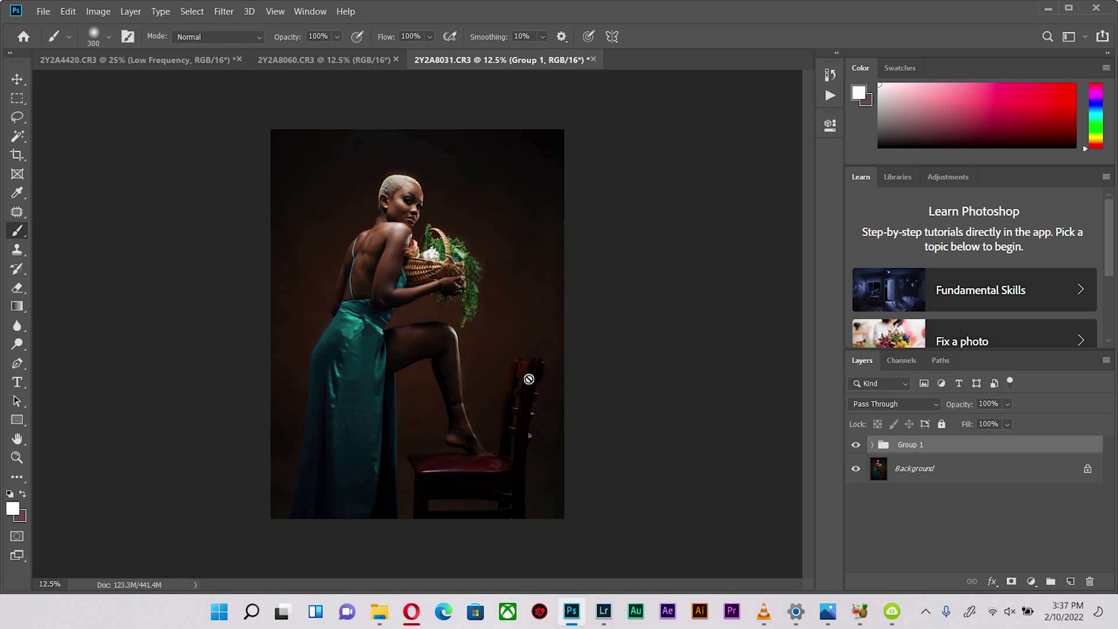
key(ctrl+plus)
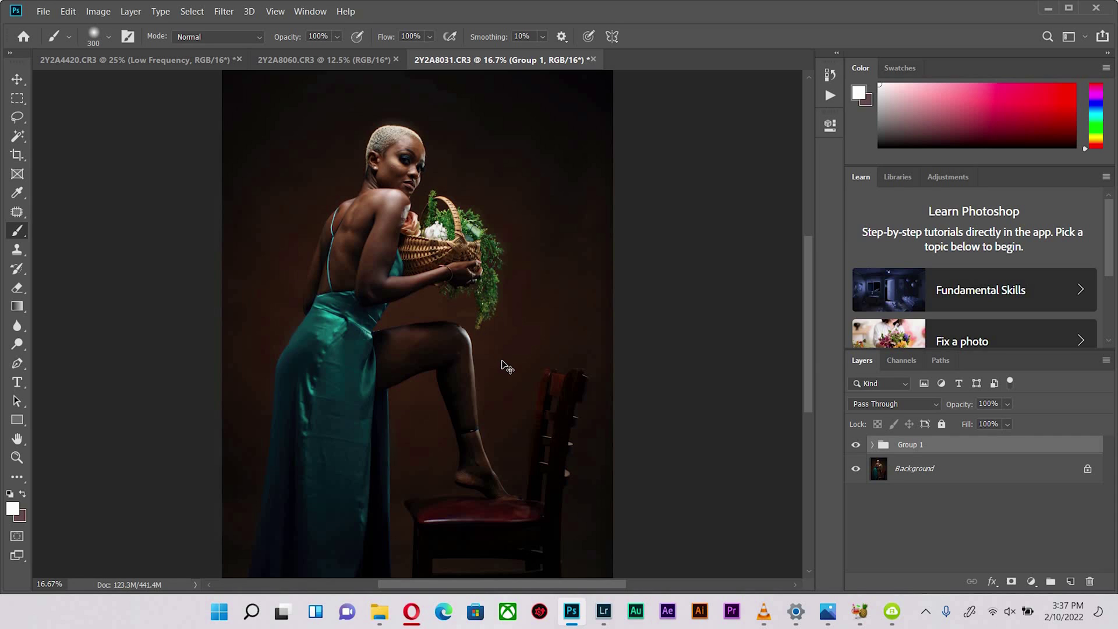
key(ctrl+minus)
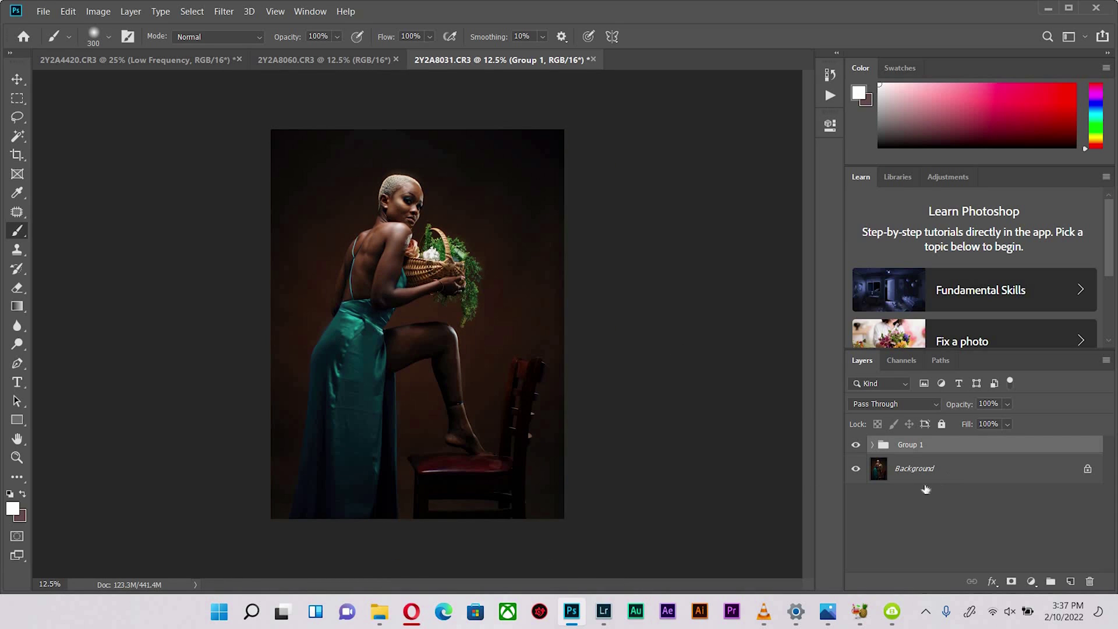
click(926, 489)
Step: Duplicate the Background and blur the copy at 27.7 pixels, checking it with Preview
click(923, 468)
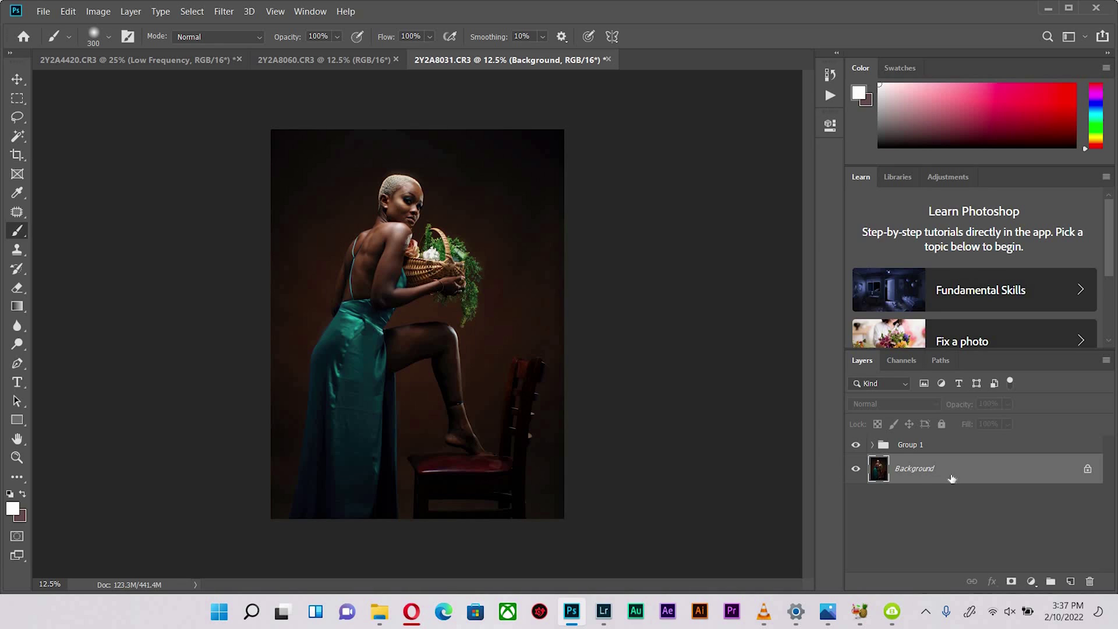
key(ctrl+j)
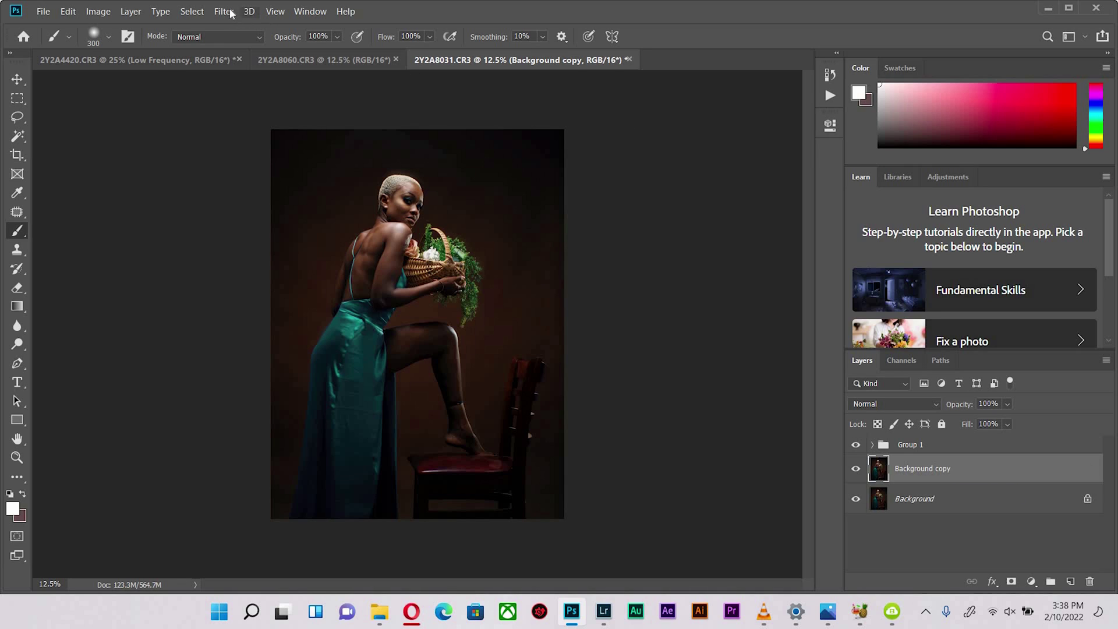
click(227, 12)
mouse_move(278, 170)
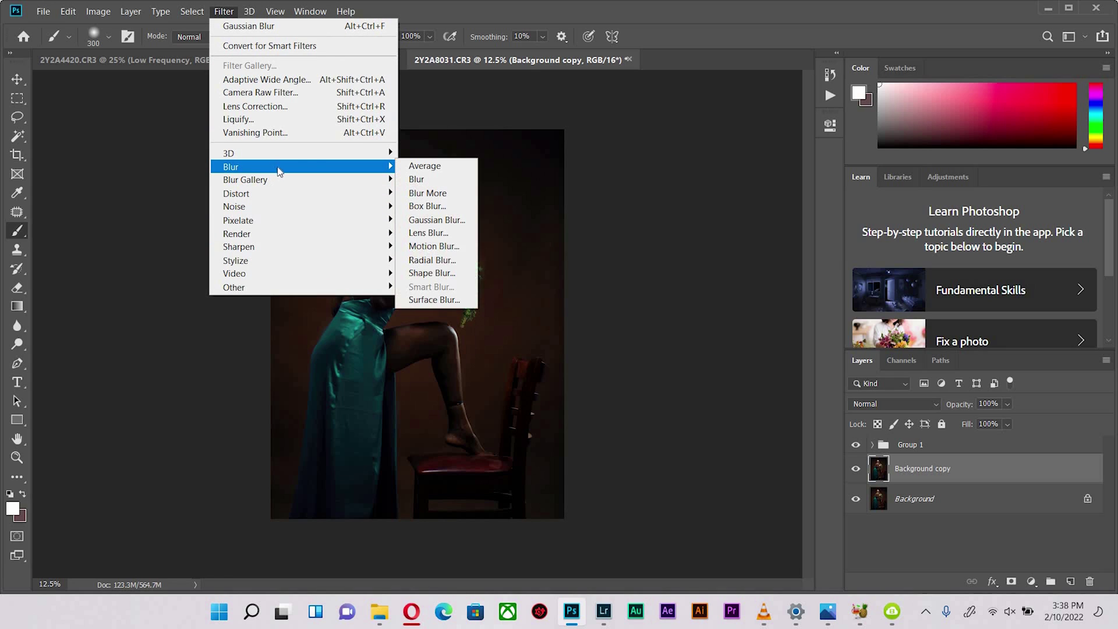
click(437, 220)
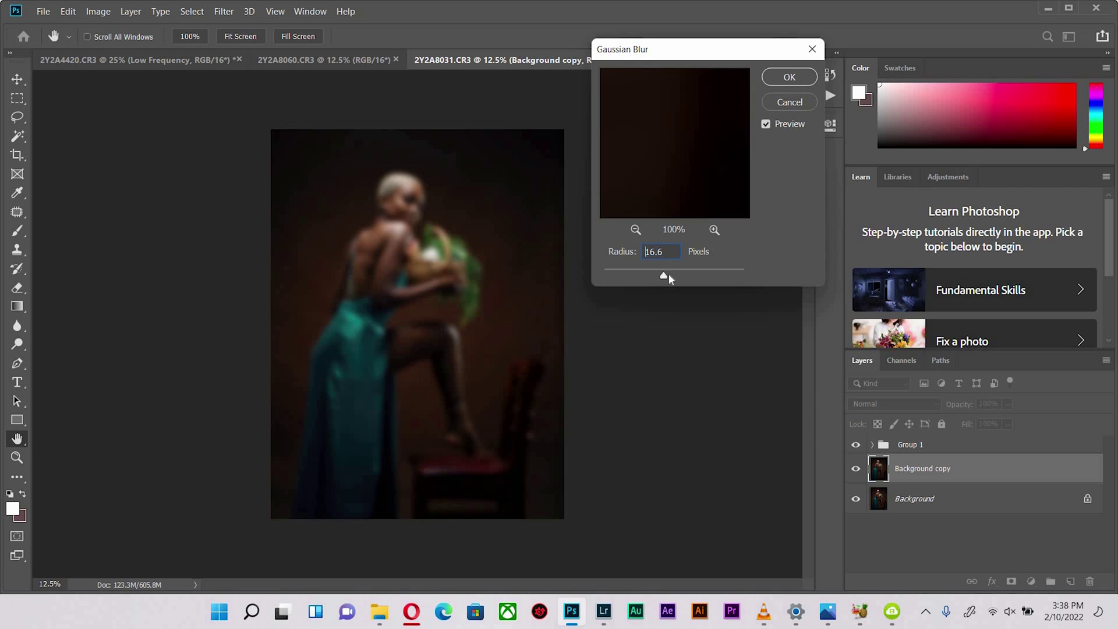
click(667, 275)
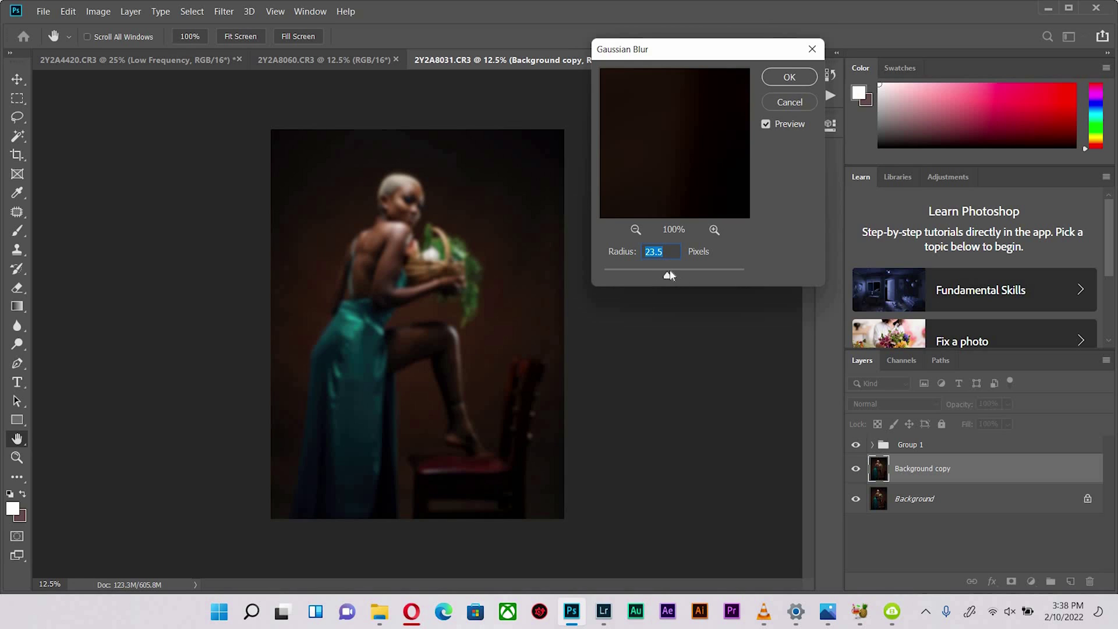
drag(667, 281, 670, 281)
key(p)
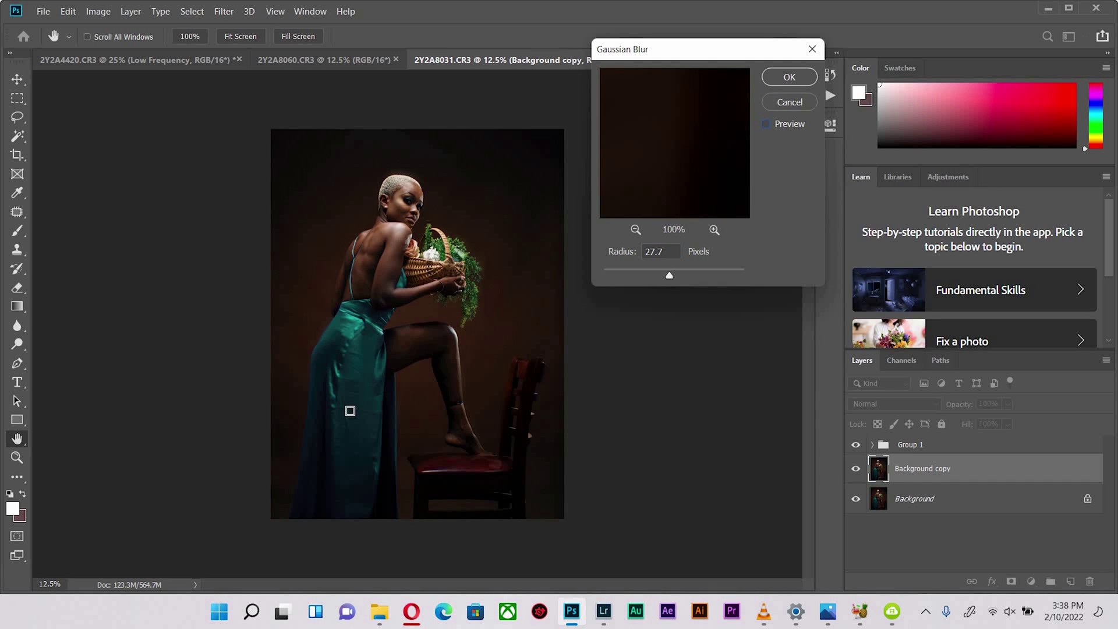
key(ctrl+plus)
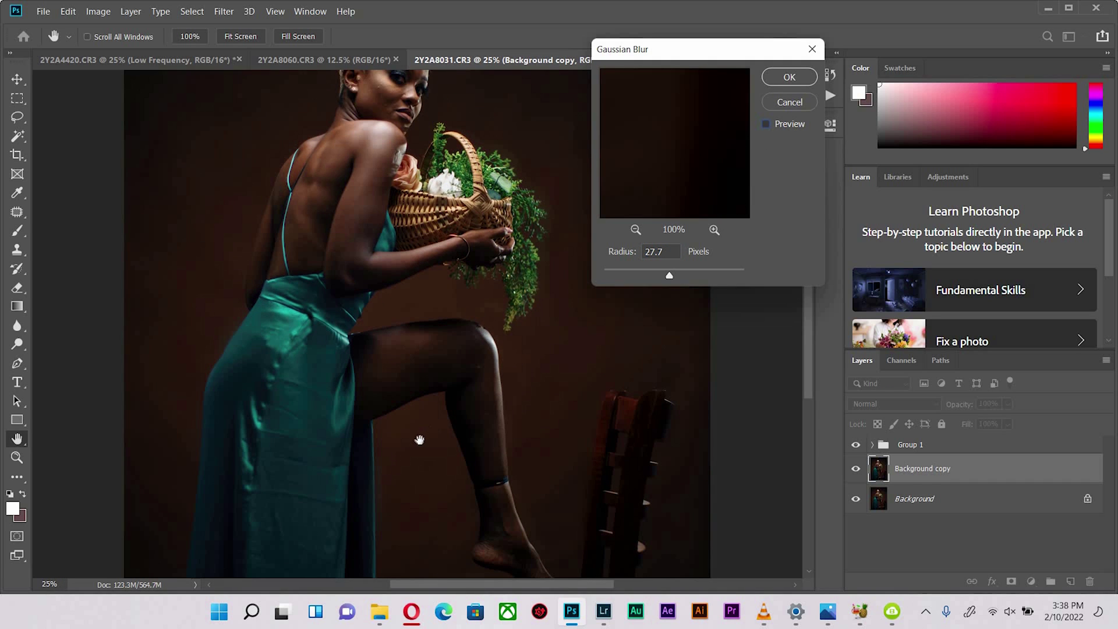
key(p)
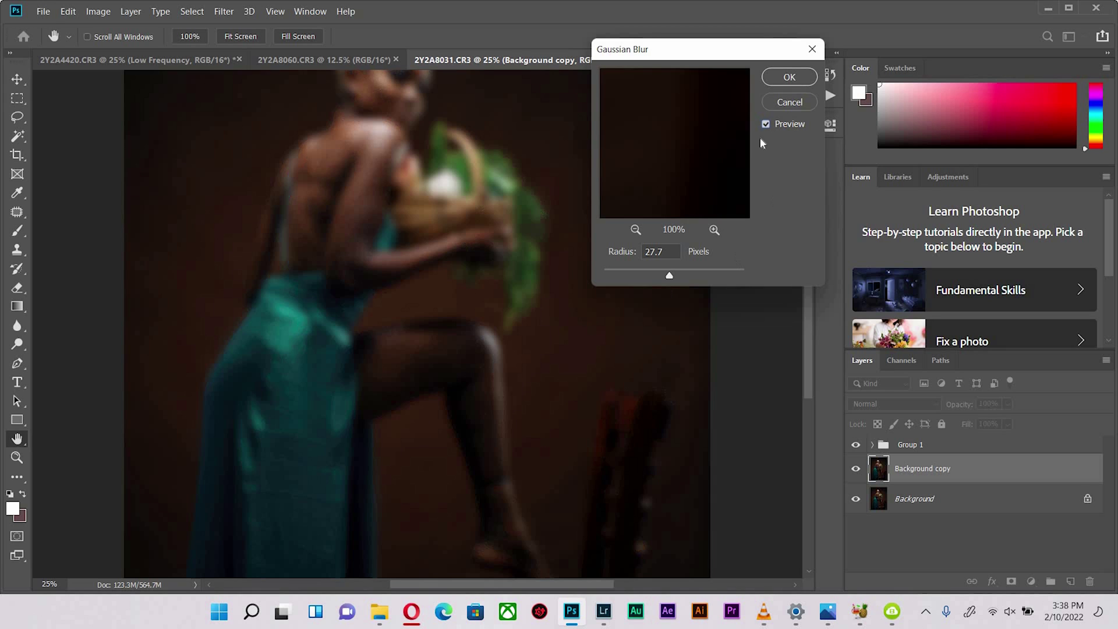
click(767, 124)
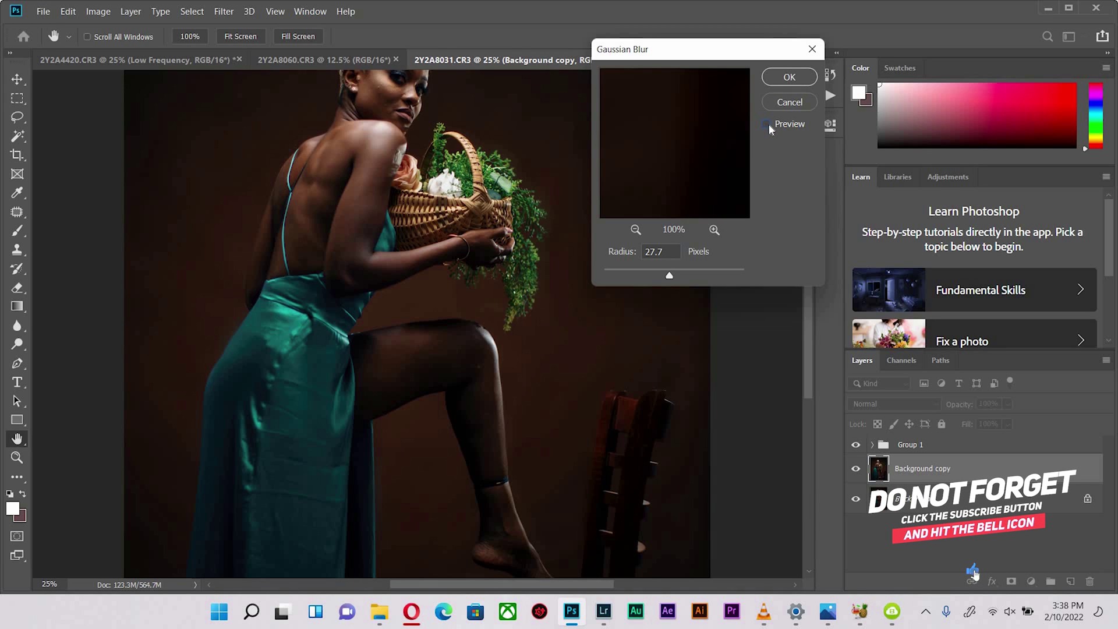
click(766, 124)
click(793, 80)
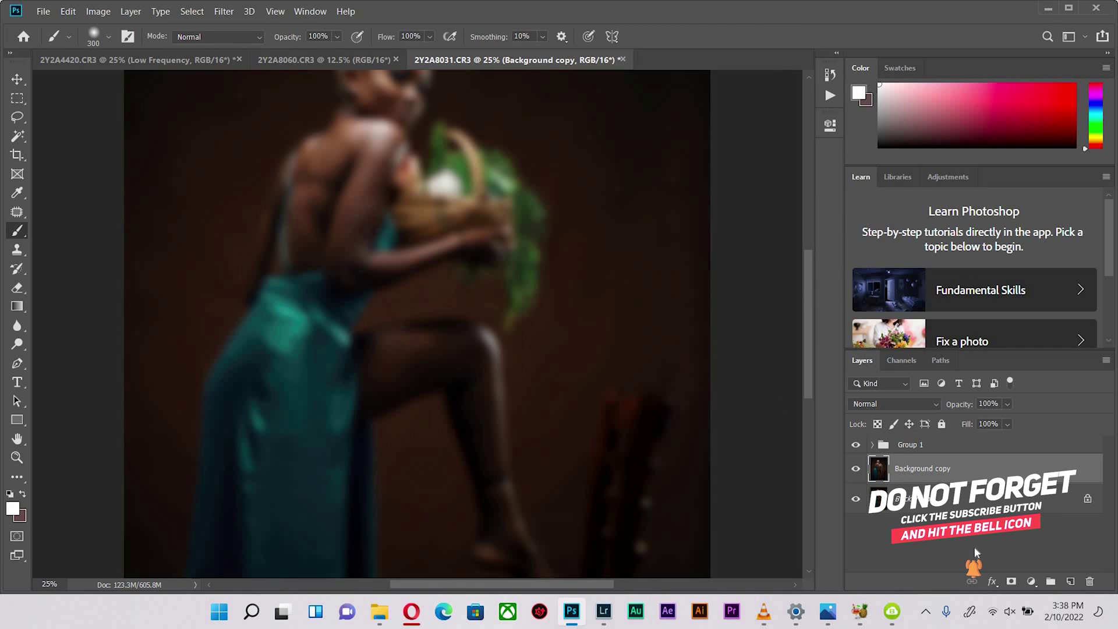
Step: Give Background copy an inverted black mask and paint white over the teal dress
click(1012, 582)
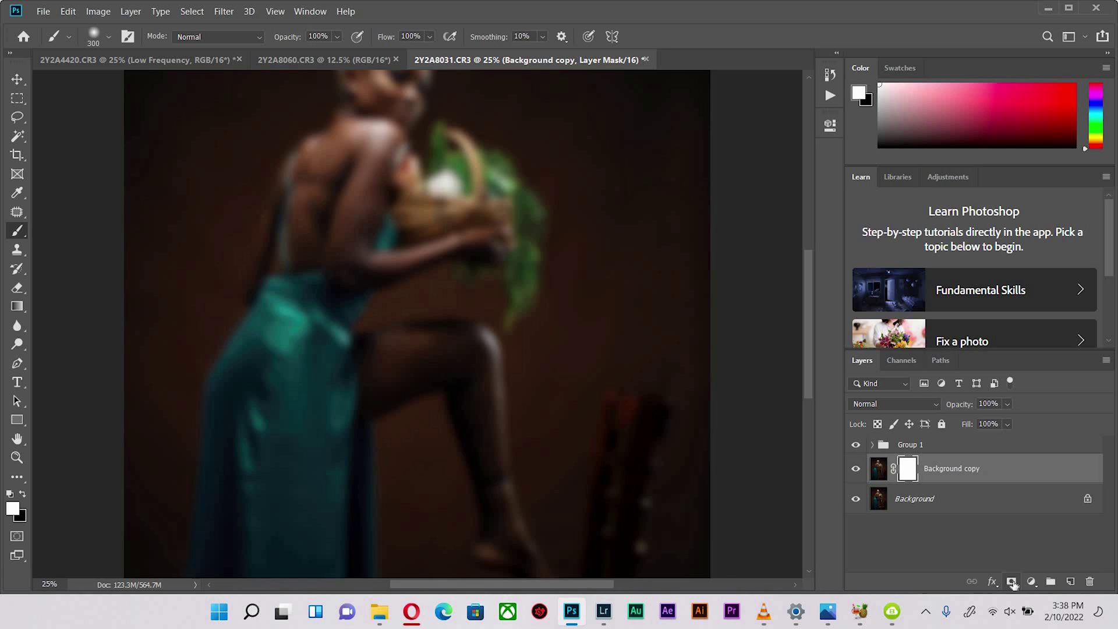
key(ctrl+i)
scroll(518, 320, down, 5)
scroll(518, 321, left, 2)
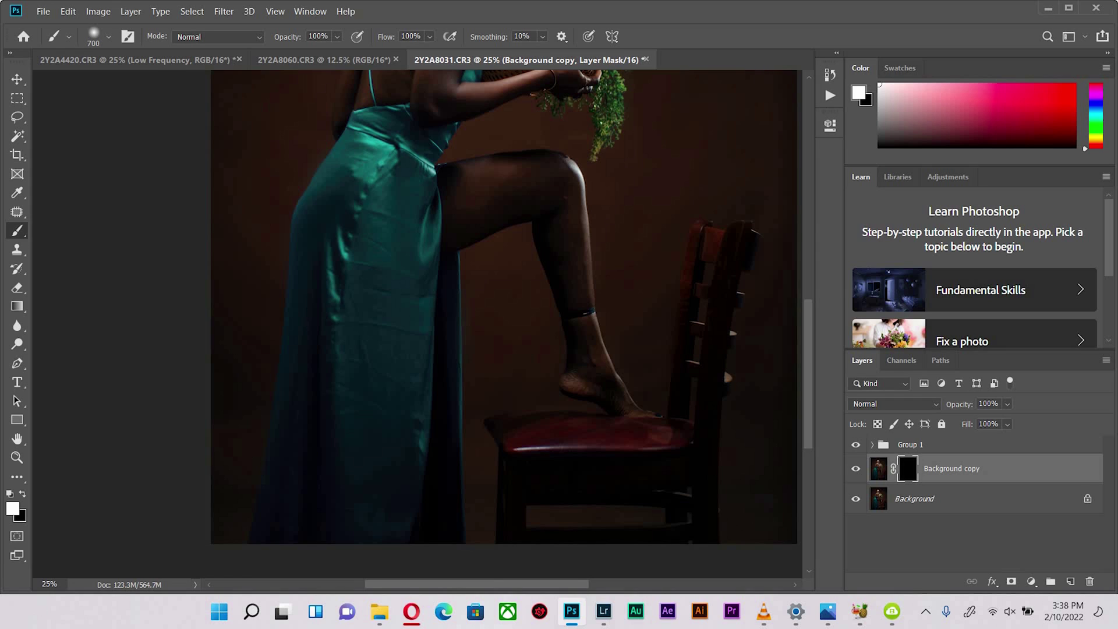
key(bracketleft)
drag(354, 203, 347, 388)
key(bracketleft)
key(bracketleft)
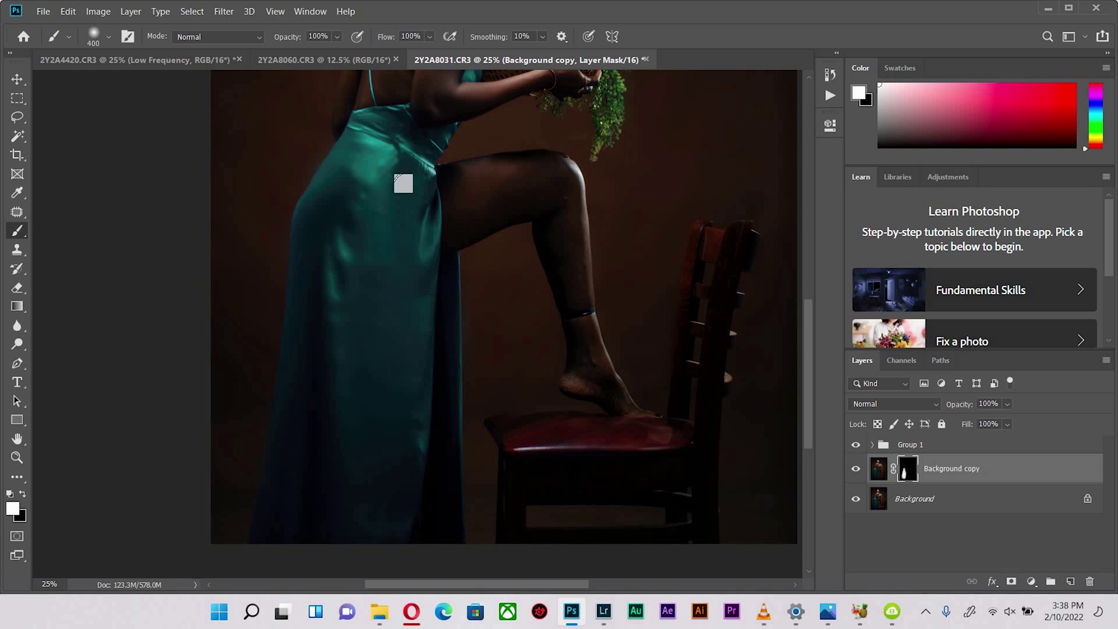
key(bracketleft)
key(bracketleft)
key(bracketleft)
key(bracketleft)
key(bracketright)
key(bracketright)
key(bracketright)
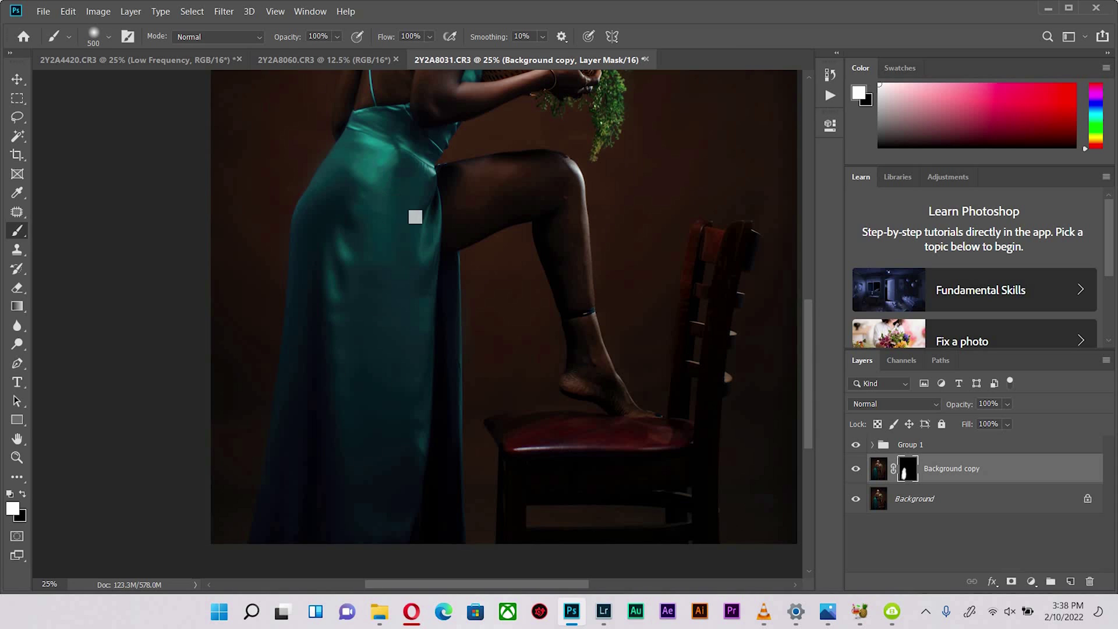
key(ctrl+minus)
key(ctrl+minus)
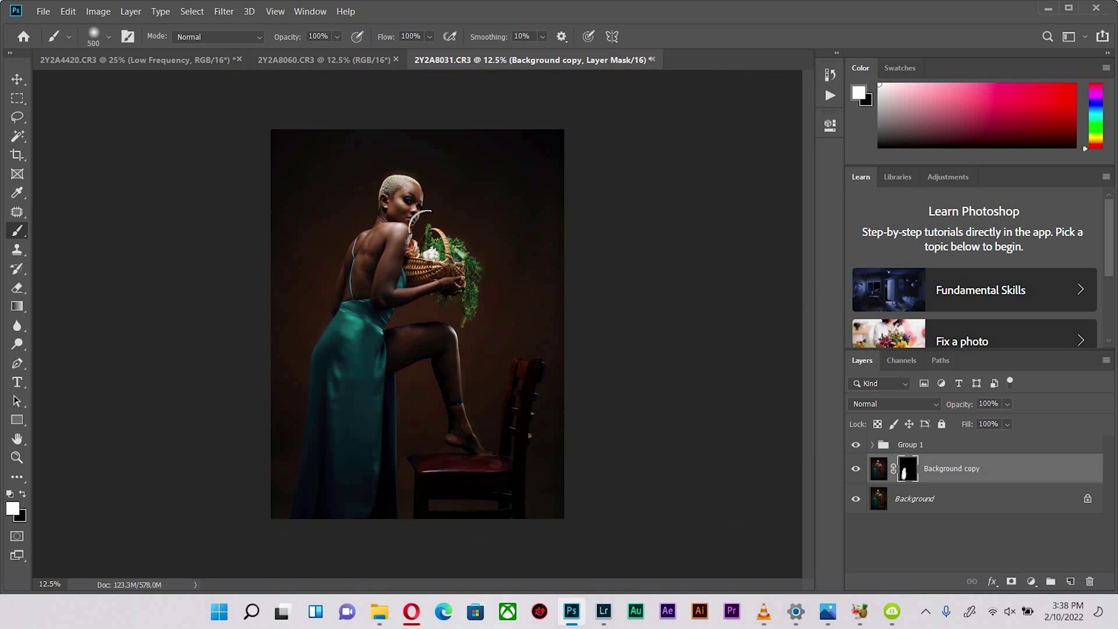
key(ctrl+plus)
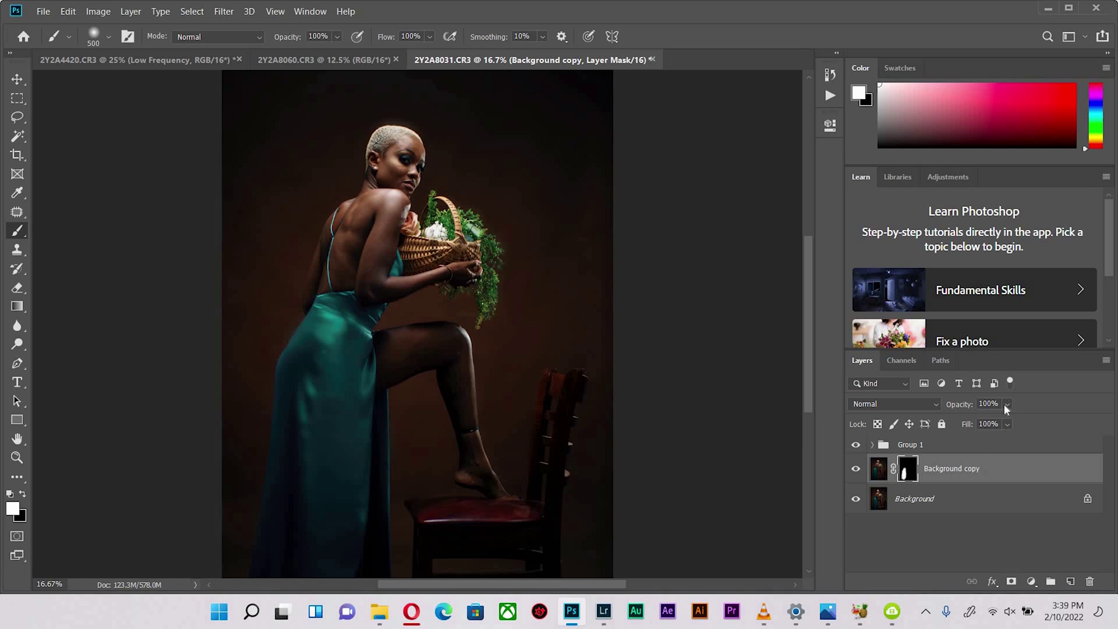
Step: Set Background copy to 57% opacity and toggle it to compare with the unblurred photo
click(950, 422)
drag(991, 422, 995, 424)
key(ctrl+minus)
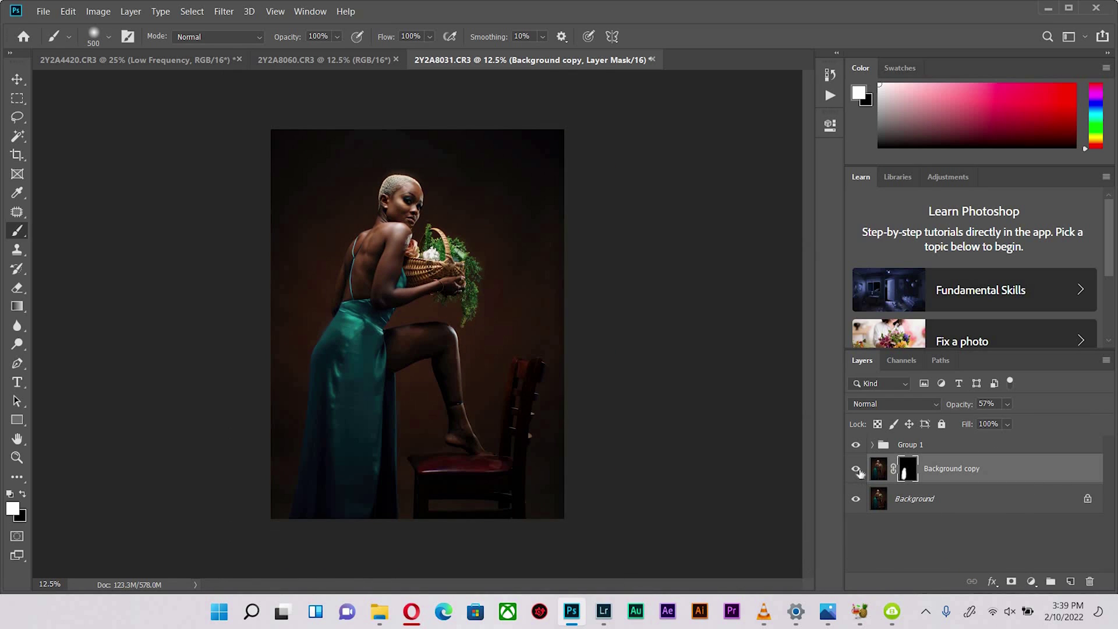
click(856, 470)
click(852, 471)
key(ctrl+plus)
key(ctrl+plus)
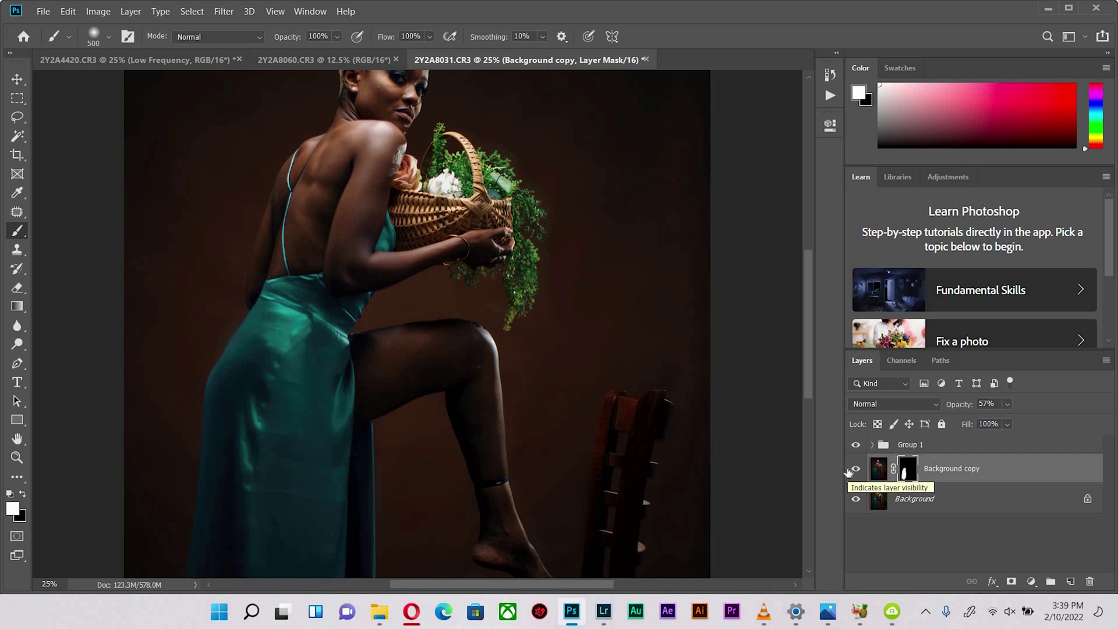
key(ctrl+plus)
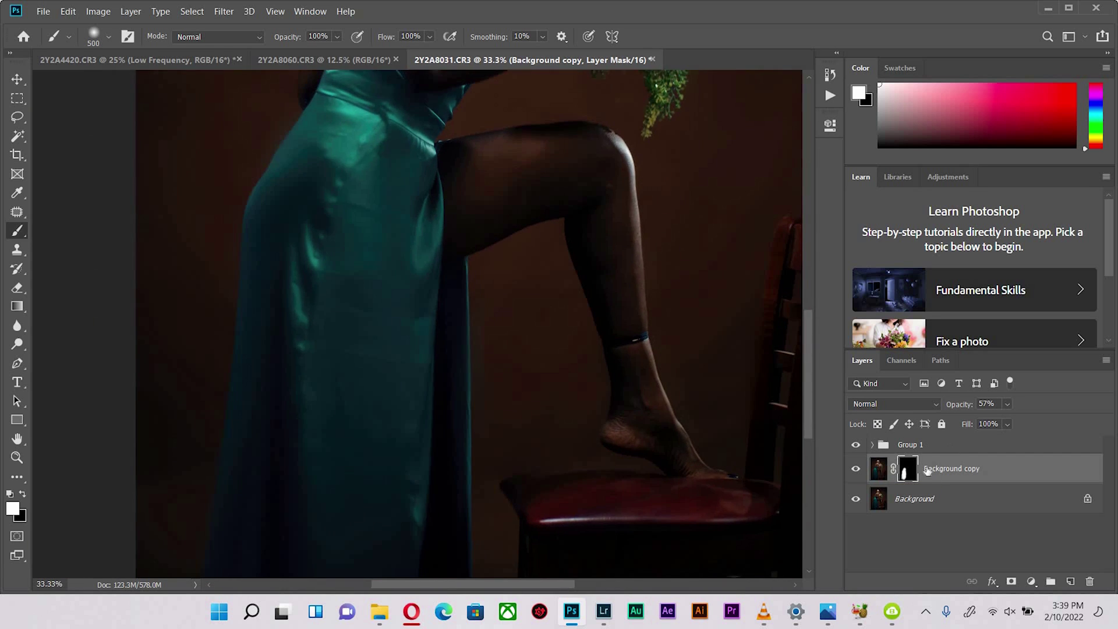
key(alt+bracketright)
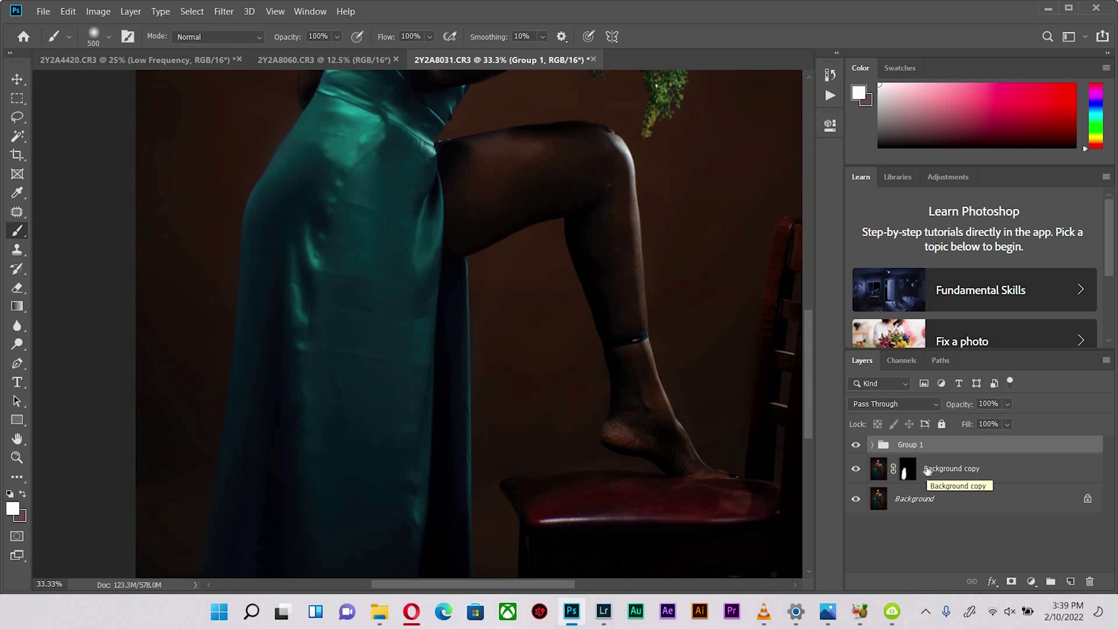
Step: Stamp all visible layers into a new Layer 2 and choose the Patch tool
key(ctrl+alt+shift+e)
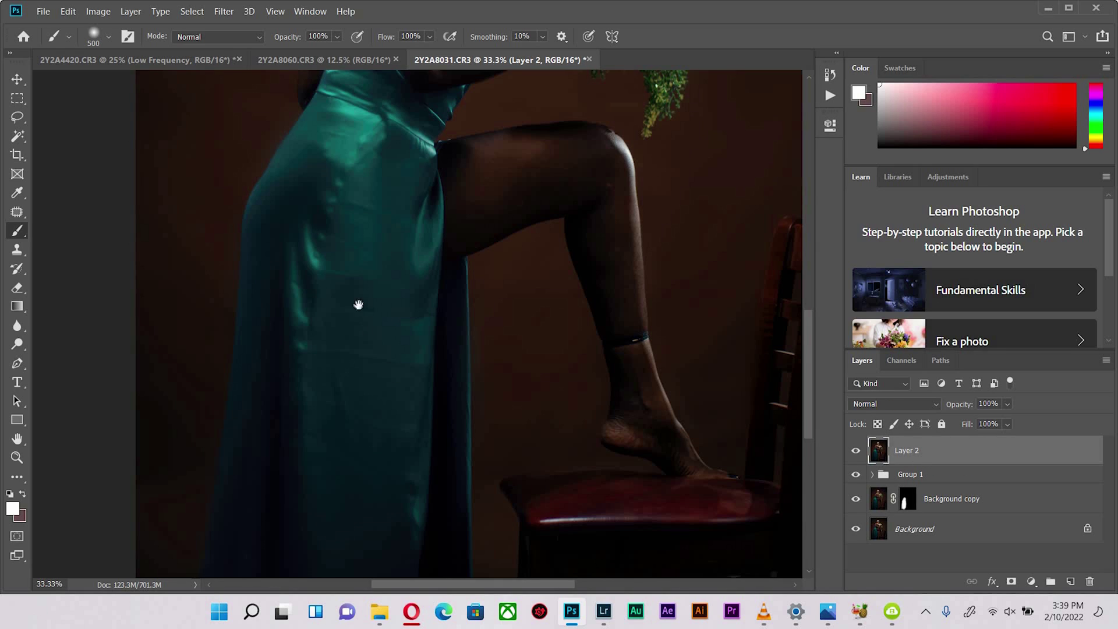
key(j)
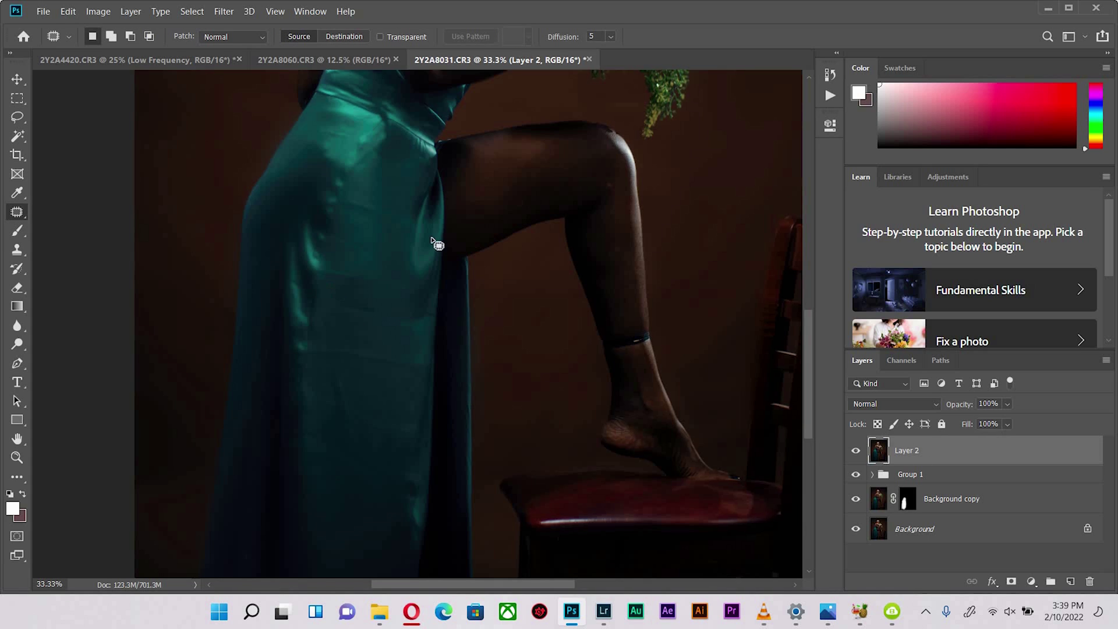
key(ctrl+plus)
right_click(18, 213)
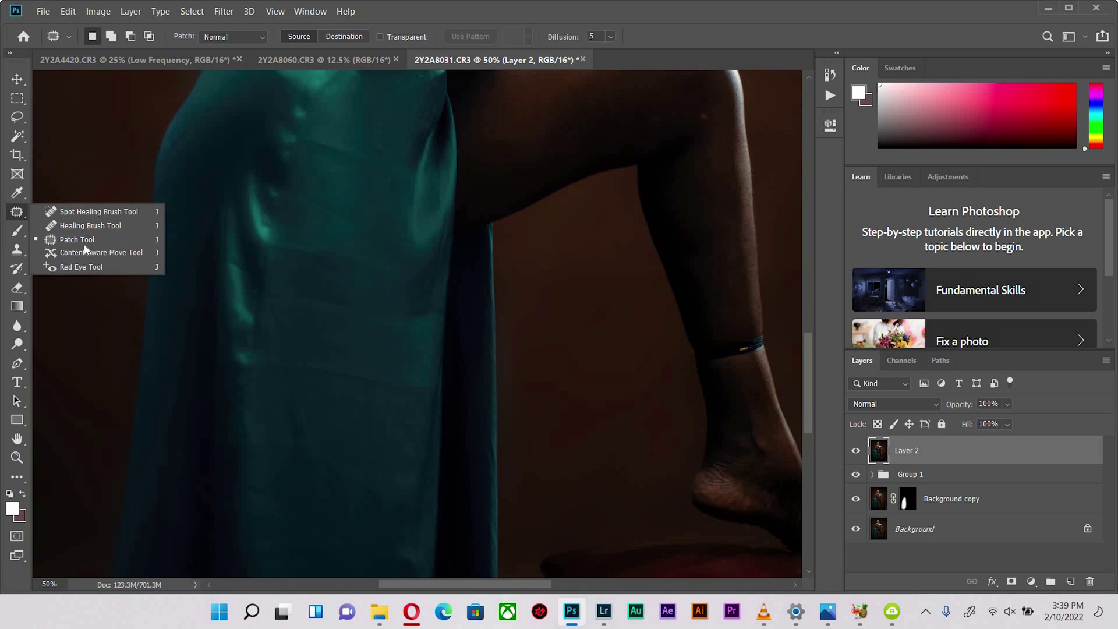
click(342, 230)
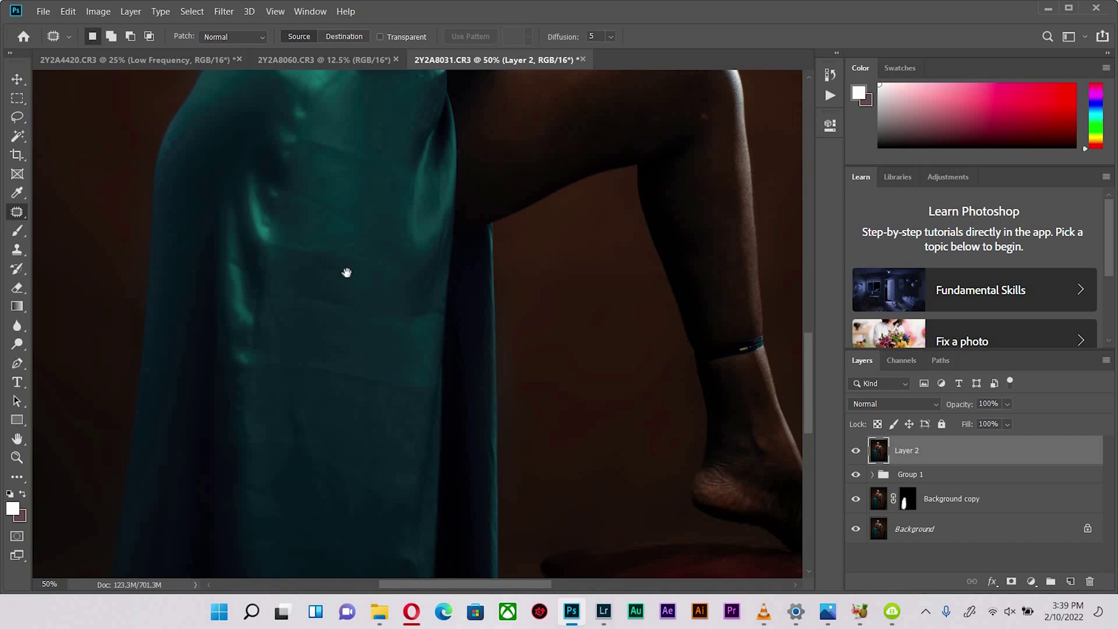
scroll(338, 256, up, 3)
Step: Patch the first creases on the upper and lower dress with smooth fabric
mouse_move(322, 243)
mouse_down()
mouse_move(304, 242)
mouse_move(396, 287)
mouse_move(356, 250)
mouse_move(360, 295)
mouse_move(371, 271)
mouse_move(325, 342)
mouse_move(320, 332)
mouse_move(335, 329)
mouse_move(286, 289)
mouse_up()
click(343, 309)
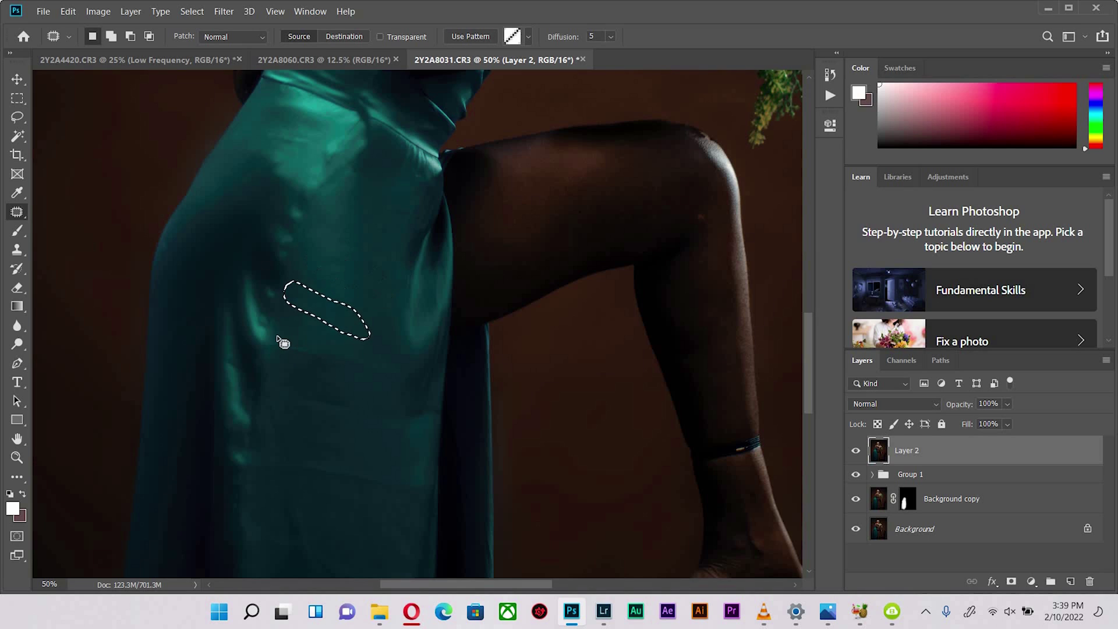
mouse_move(320, 373)
mouse_down()
mouse_move(399, 367)
mouse_move(354, 324)
mouse_move(372, 325)
mouse_move(427, 431)
mouse_up()
click(427, 431)
scroll(407, 287, down, 3)
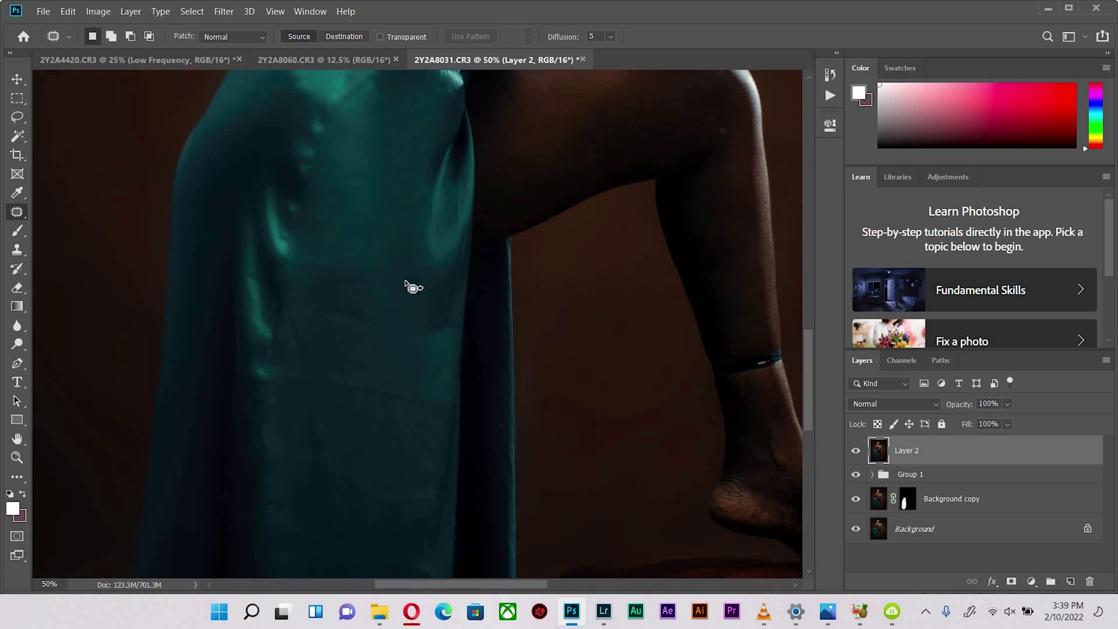
mouse_move(413, 291)
mouse_down()
mouse_move(415, 250)
mouse_move(418, 294)
mouse_up()
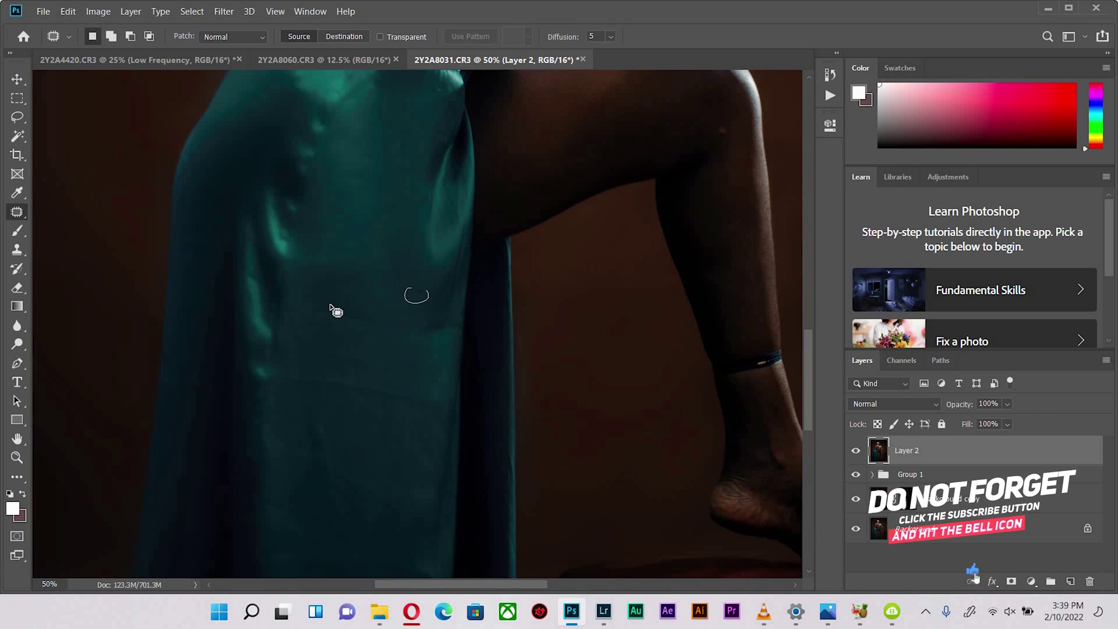
mouse_move(320, 330)
mouse_down()
mouse_move(356, 312)
mouse_move(358, 322)
mouse_move(385, 296)
mouse_move(385, 335)
mouse_up()
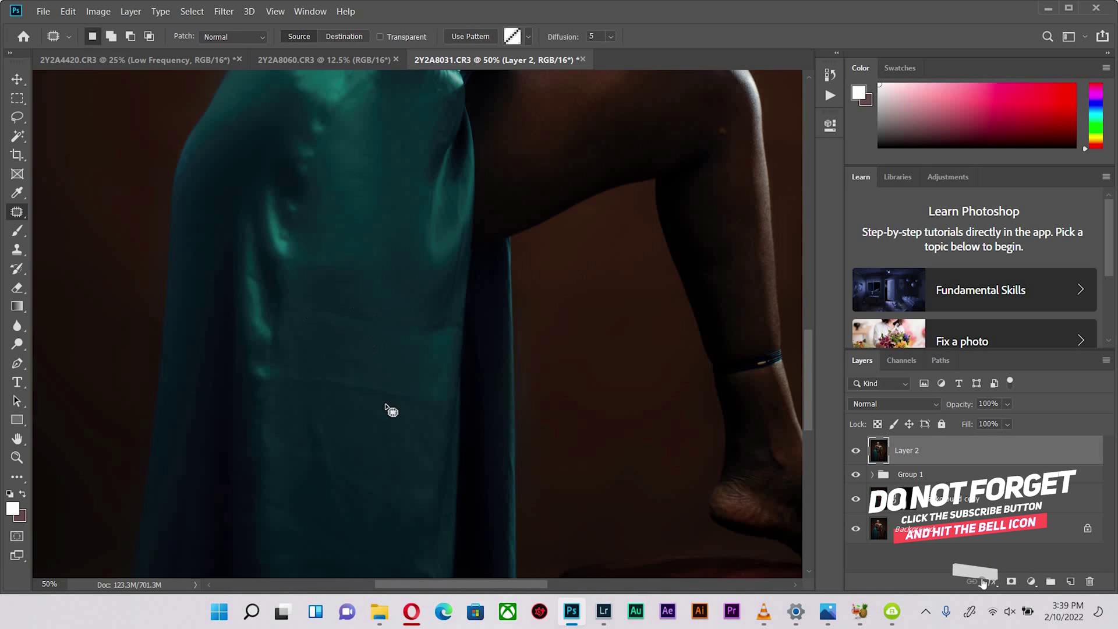
mouse_move(332, 374)
mouse_down()
mouse_move(357, 399)
mouse_move(442, 412)
mouse_move(369, 374)
mouse_move(375, 362)
mouse_move(335, 366)
mouse_up()
drag(449, 392, 466, 352)
key(ctrl+d)
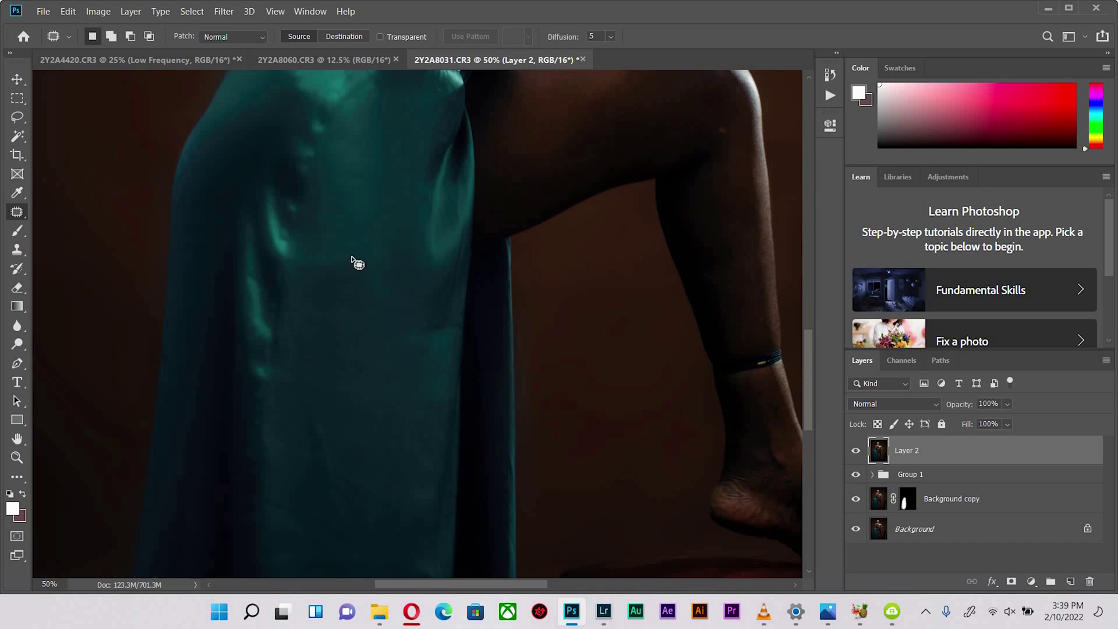
Step: Patch more dress creases by dragging them up onto smoother fabric
scroll(317, 263, down, 3)
mouse_move(310, 253)
mouse_down()
mouse_move(389, 305)
mouse_move(407, 270)
mouse_move(312, 256)
mouse_up()
mouse_move(364, 283)
mouse_down()
mouse_move(350, 145)
mouse_move(372, 180)
mouse_up()
key(ctrl+d)
mouse_move(361, 137)
mouse_down()
mouse_move(349, 250)
mouse_move(362, 139)
mouse_up()
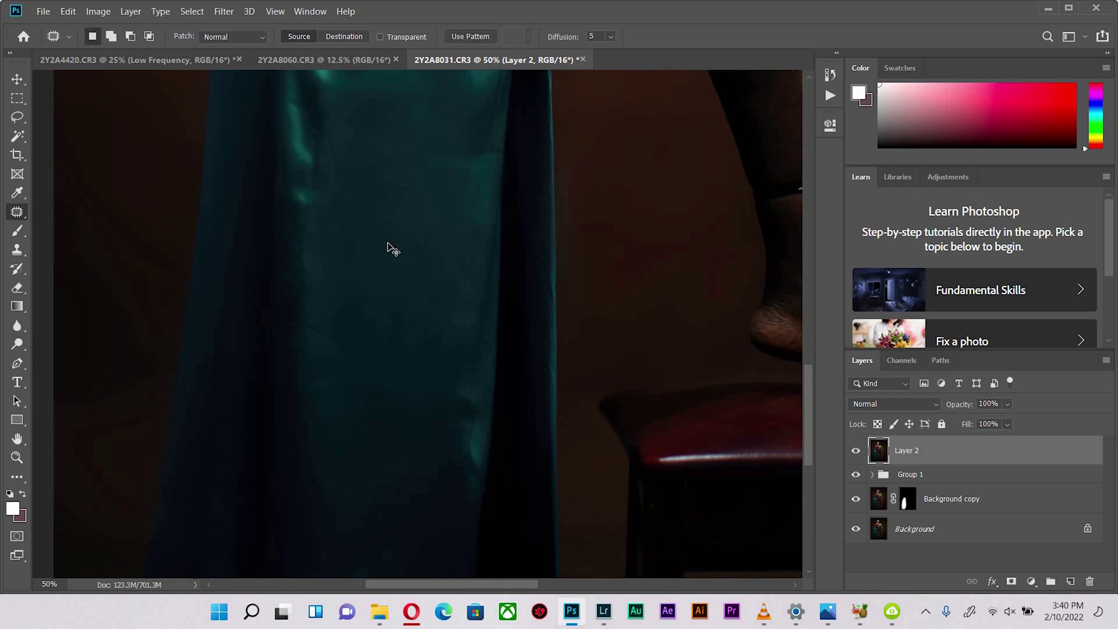
key(ctrl+d)
scroll(337, 292, down, 3)
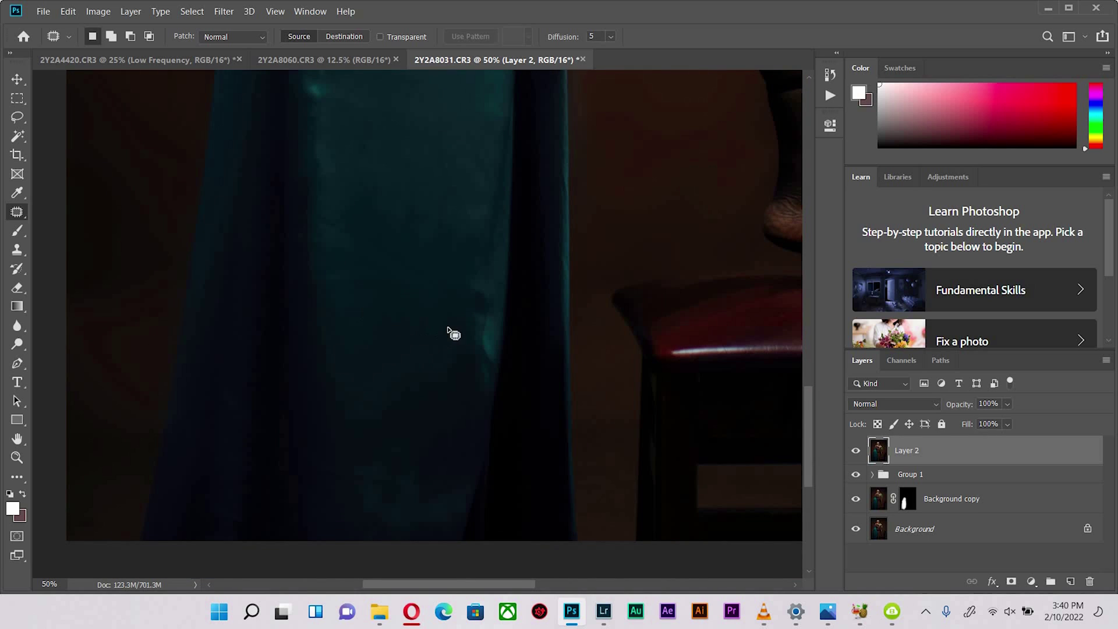
mouse_move(339, 201)
mouse_down()
mouse_move(420, 302)
mouse_move(436, 184)
mouse_move(339, 201)
mouse_up()
mouse_move(419, 291)
mouse_down()
mouse_move(431, 239)
mouse_move(397, 374)
mouse_move(414, 374)
mouse_move(447, 200)
mouse_up()
key(ctrl+d)
Step: Patch the remaining creases on the teal fabric, including one near the hip
scroll(400, 308, down, 3)
key(ctrl+d)
scroll(407, 452, up, 7)
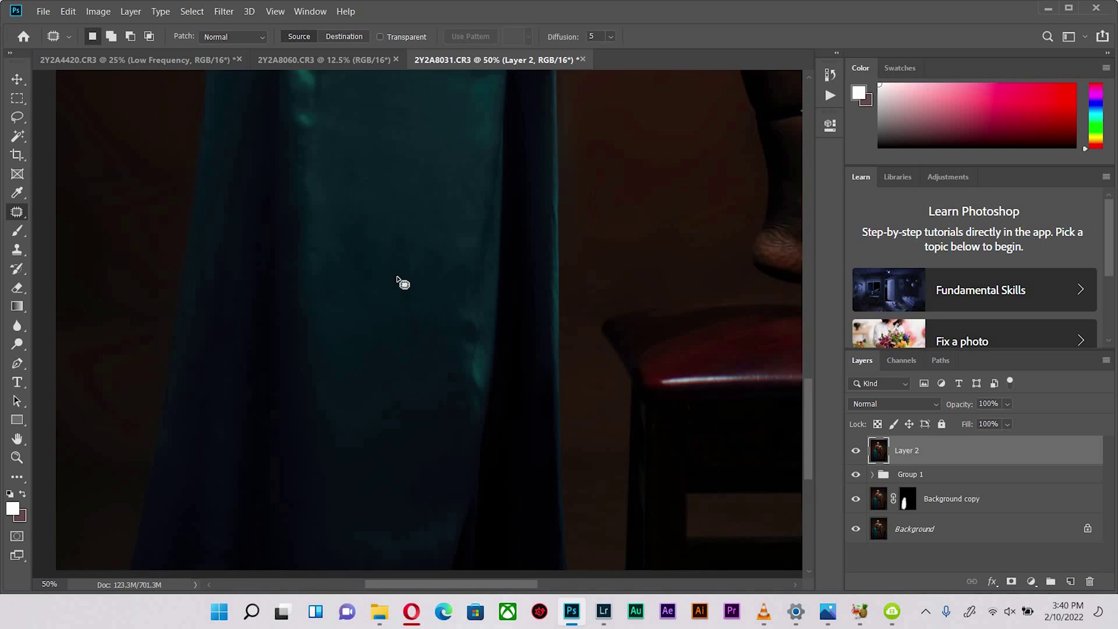
drag(453, 213, 443, 215)
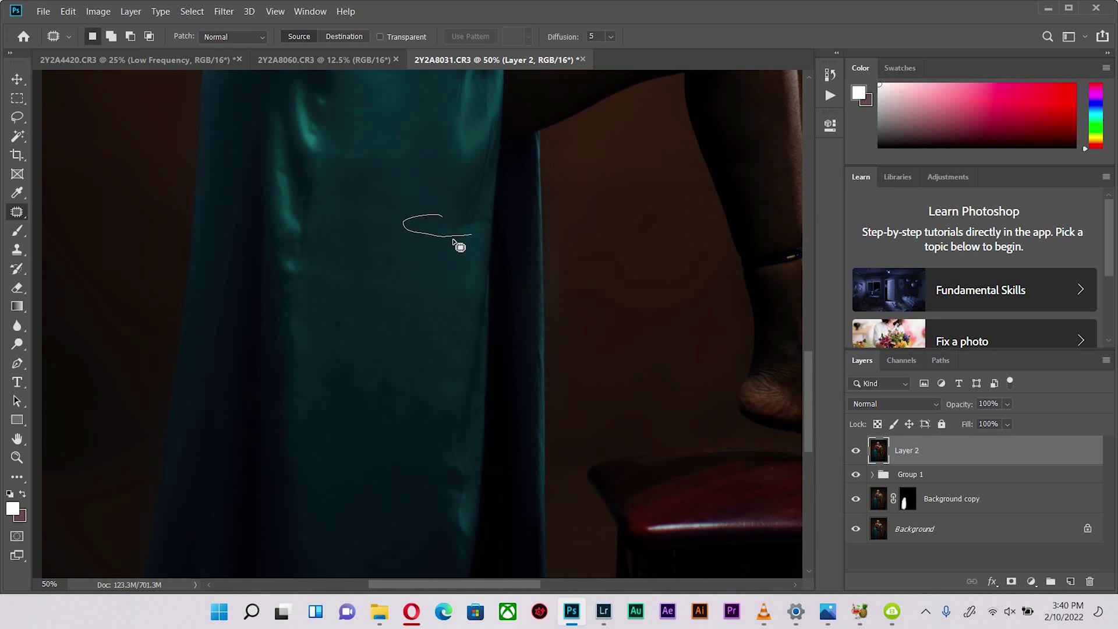
key(ctrl+d)
scroll(408, 408, up, 3)
mouse_move(407, 406)
mouse_down()
mouse_move(374, 379)
mouse_move(325, 399)
mouse_move(408, 402)
mouse_up()
key(ctrl+d)
key(ctrl+d)
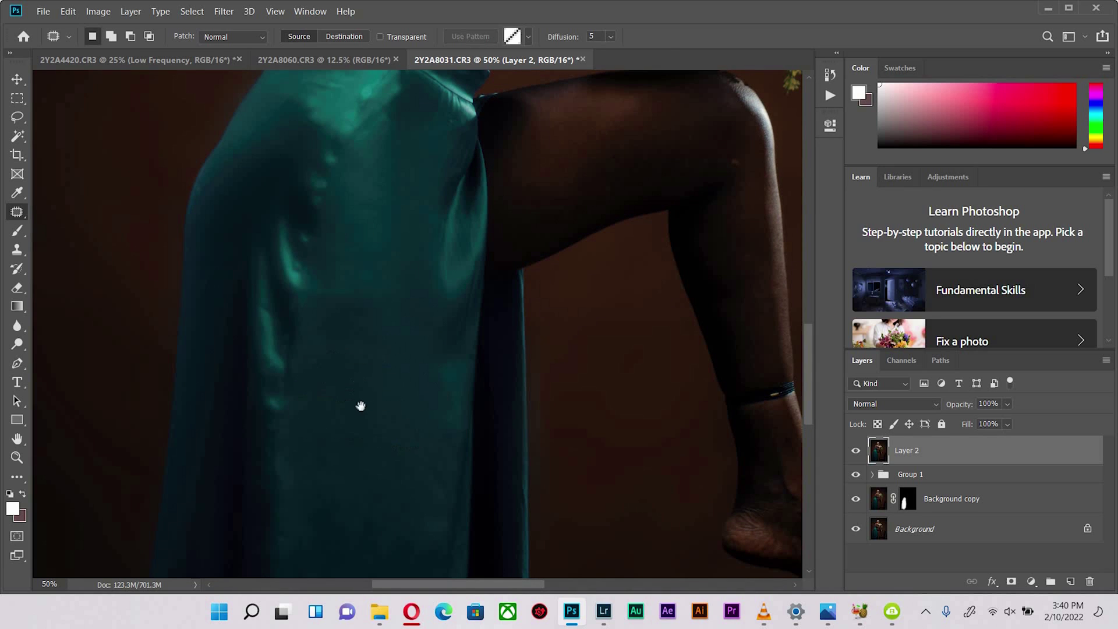
scroll(318, 287, up, 4)
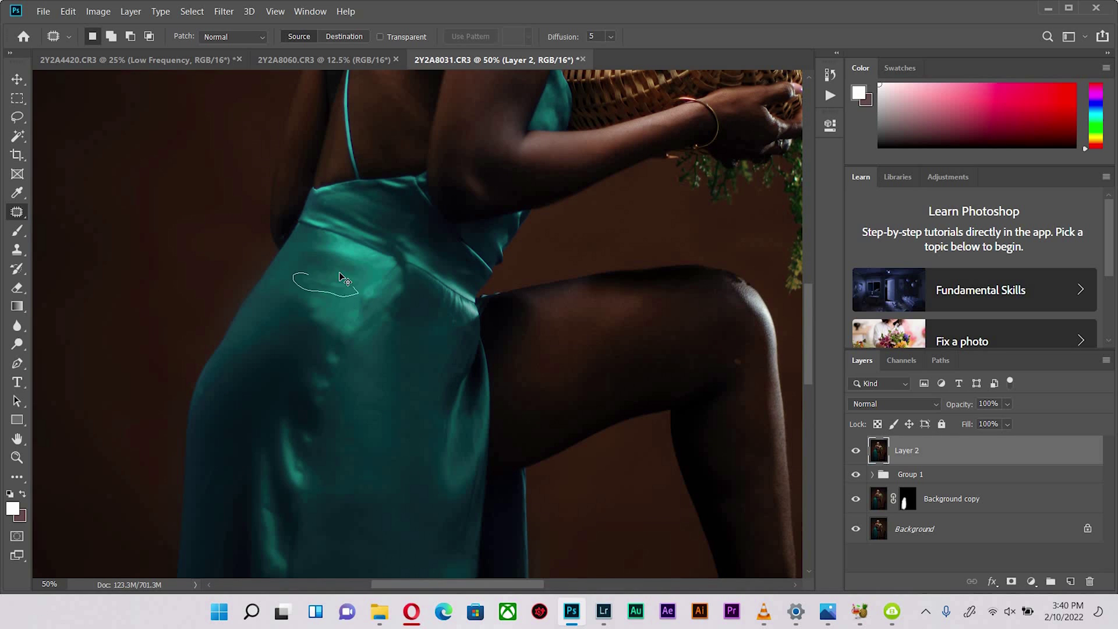
drag(344, 279, 326, 272)
key(ctrl+d)
scroll(357, 469, down, 3)
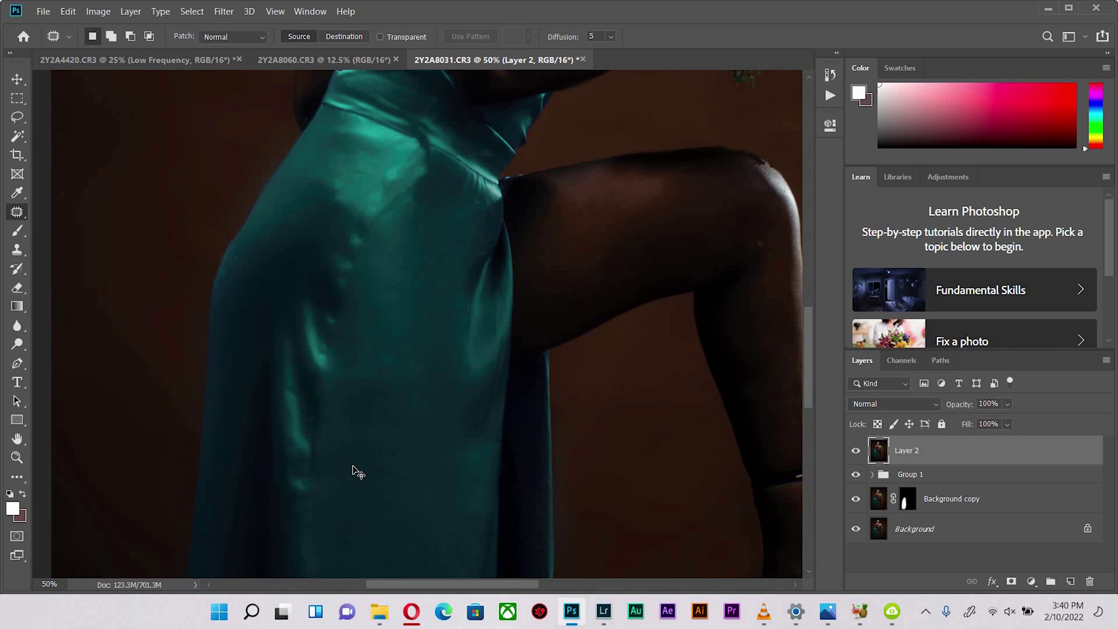
scroll(358, 472, down, 5)
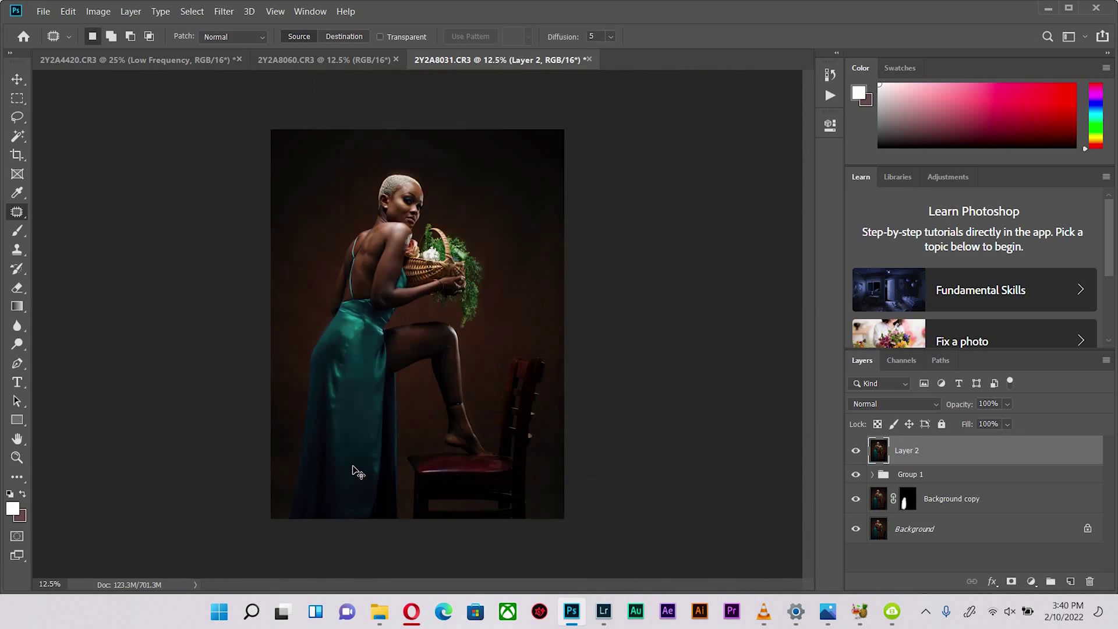
scroll(358, 472, up, 1)
alt+click(856, 530)
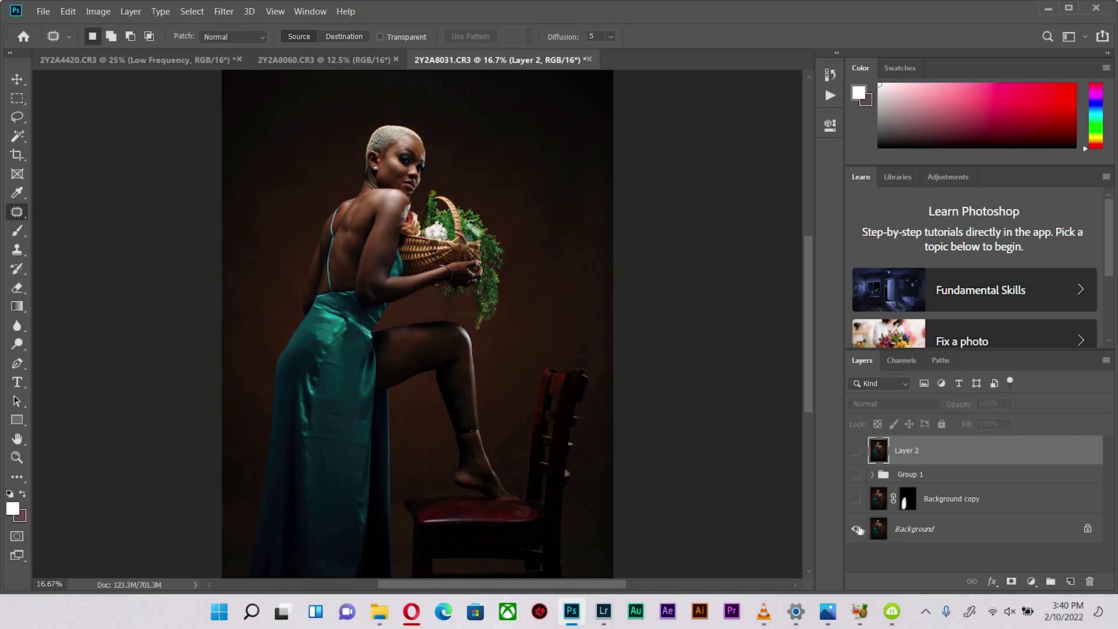
alt+click(855, 531)
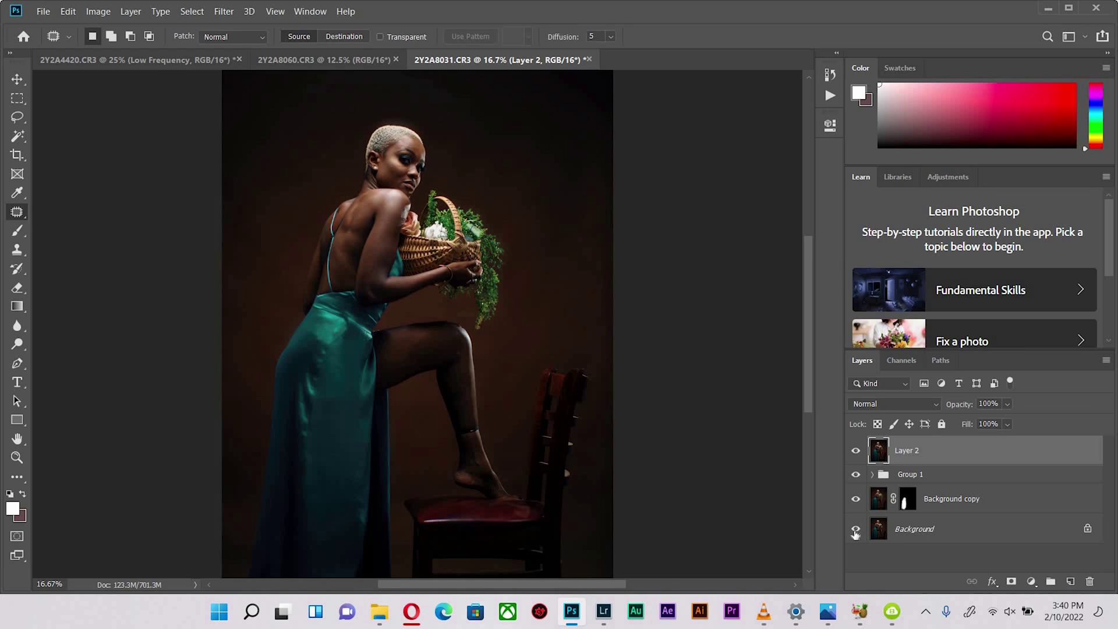
alt+click(855, 532)
alt+click(856, 531)
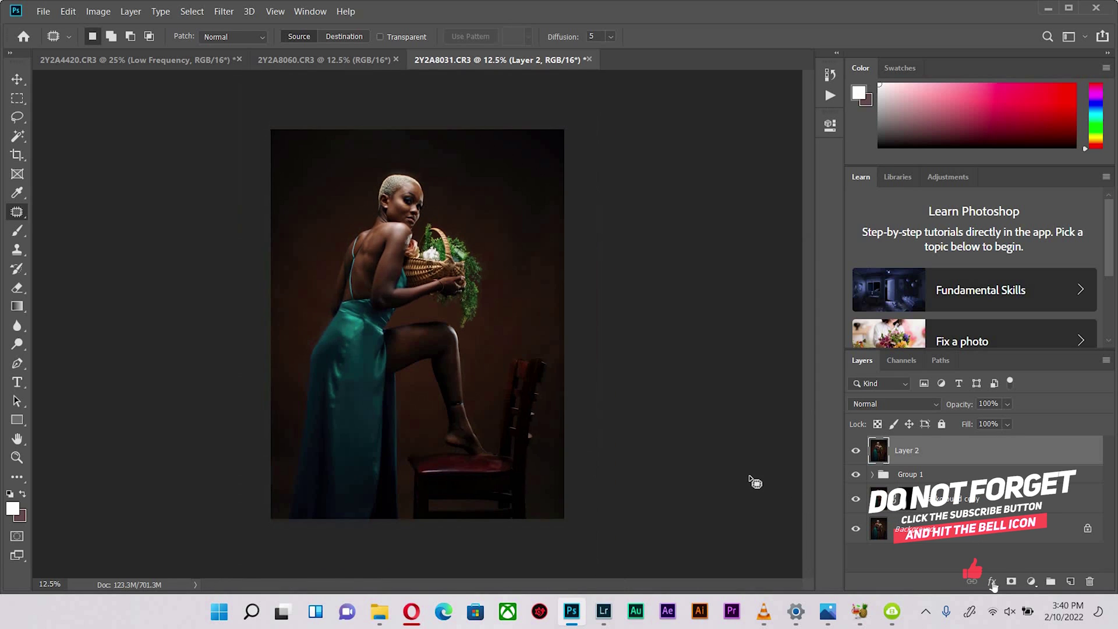
key(ctrl+minus)
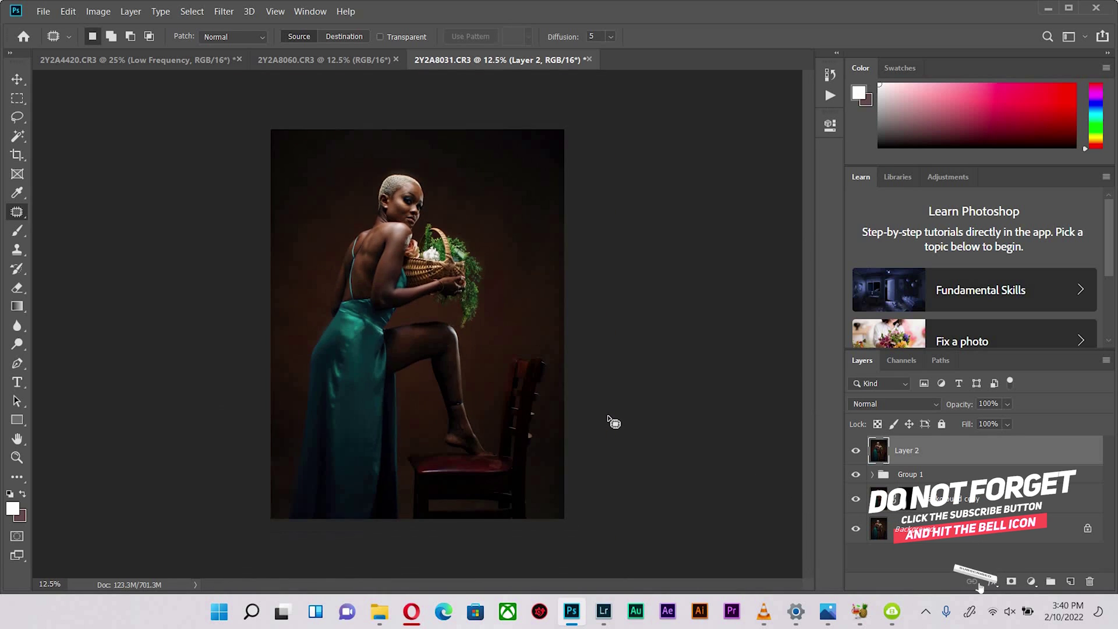